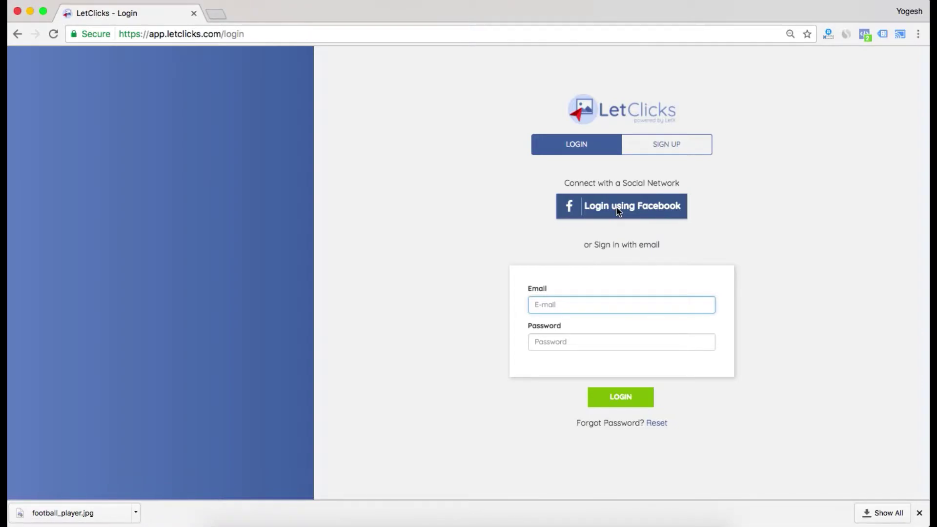
- Log in to LetClicks with the Facebook account
{"action": "left_click", "coordinate": [619, 210]}
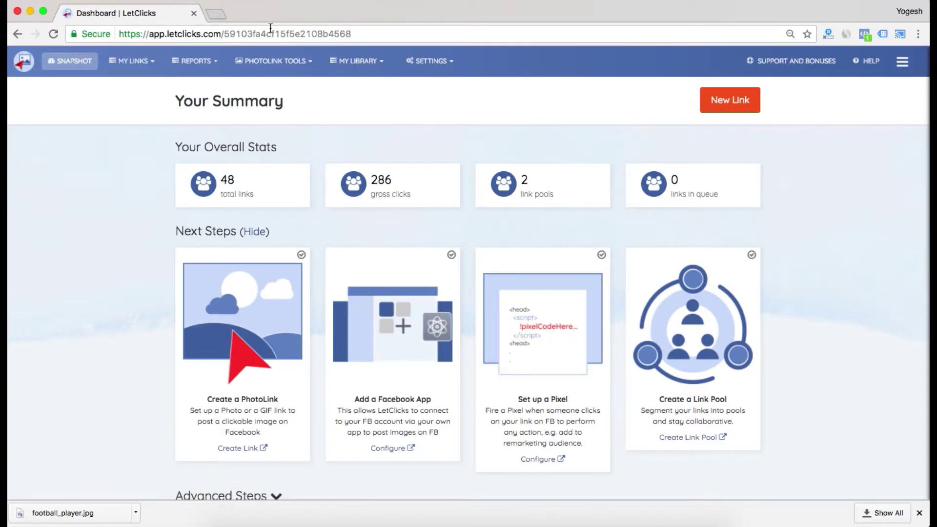
- Open the PhotoLink Optimizer and load the cartoon office image from previous uploads
{"action": "left_click", "coordinate": [293, 60]}
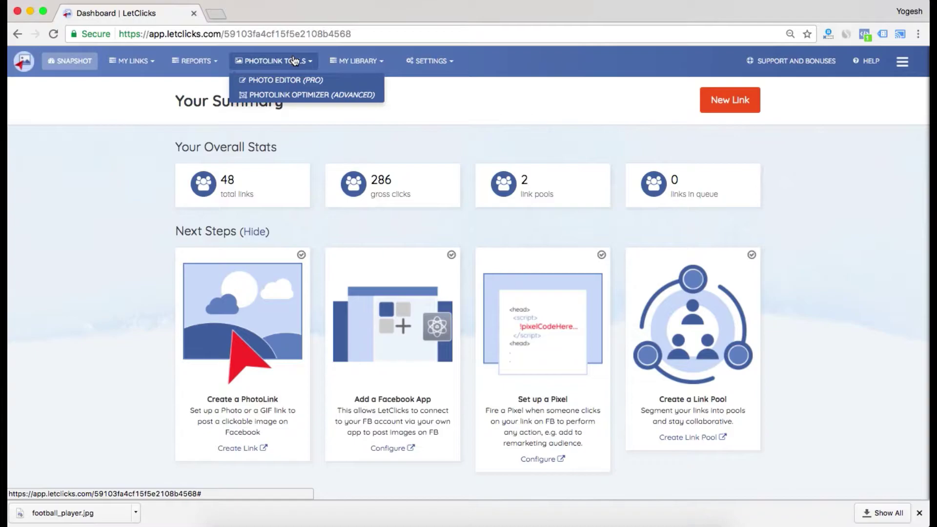
{"action": "left_click", "coordinate": [311, 93]}
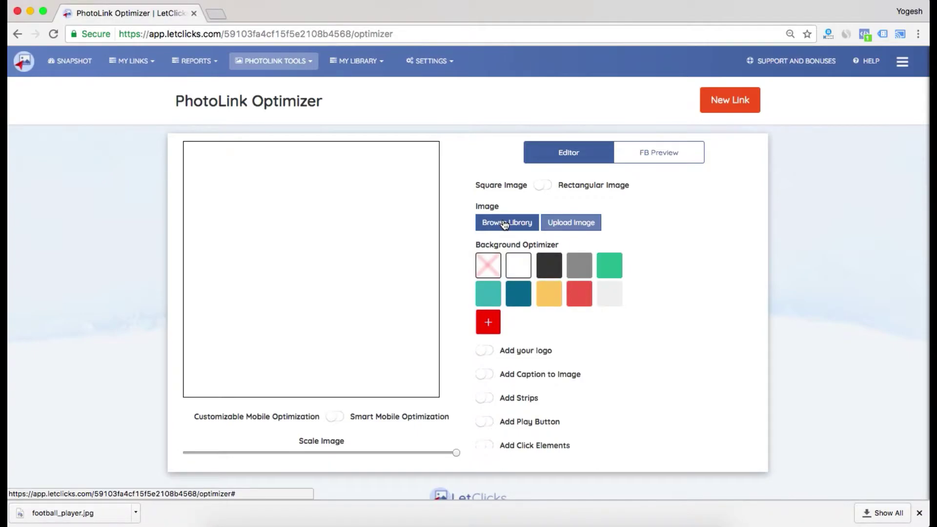
{"action": "left_click", "coordinate": [554, 225]}
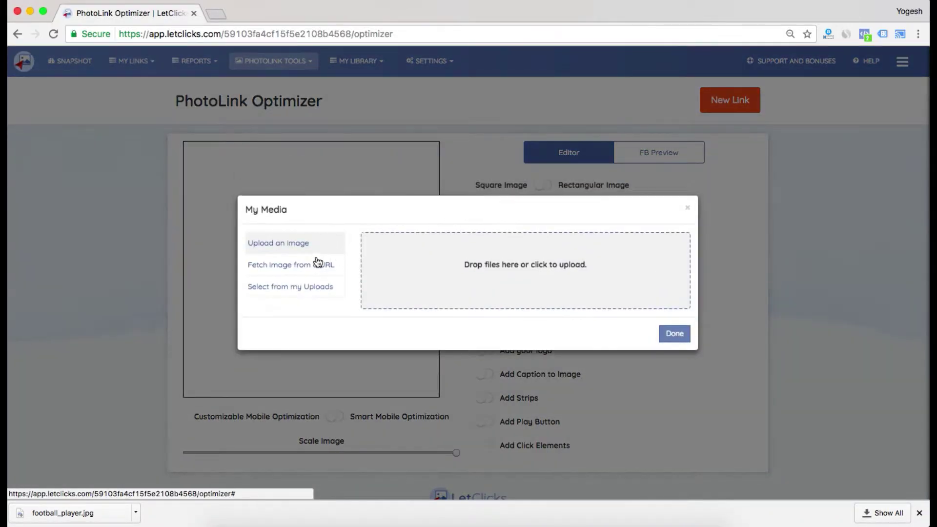
{"action": "left_click", "coordinate": [318, 264]}
{"action": "left_click", "coordinate": [309, 296]}
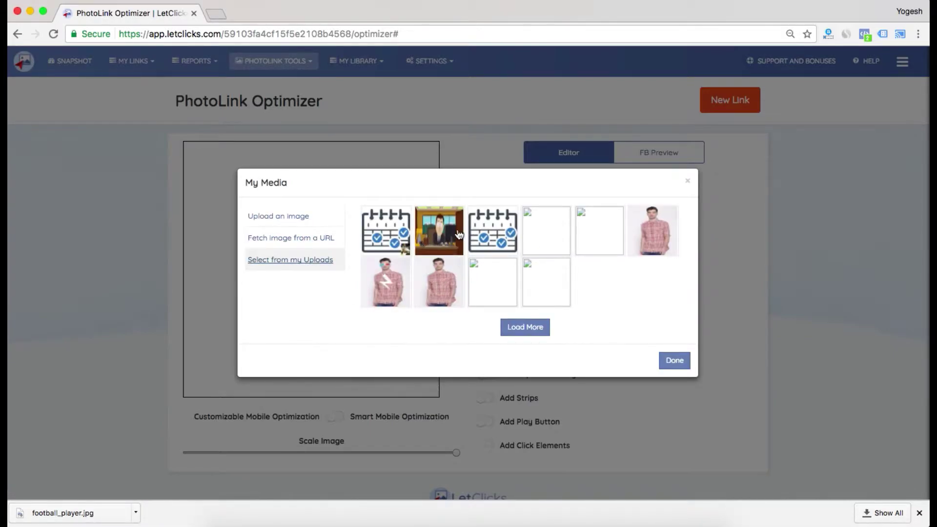
{"action": "left_click", "coordinate": [458, 235]}
{"action": "left_click", "coordinate": [670, 361]}
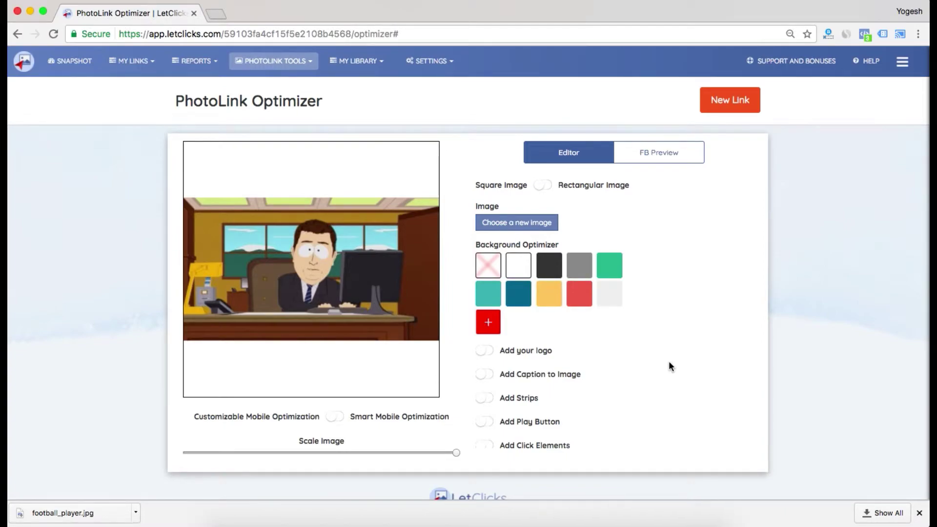
- Compare the blur, grey, white and other background swatches, settling on the blurred background
{"action": "left_click", "coordinate": [489, 272]}
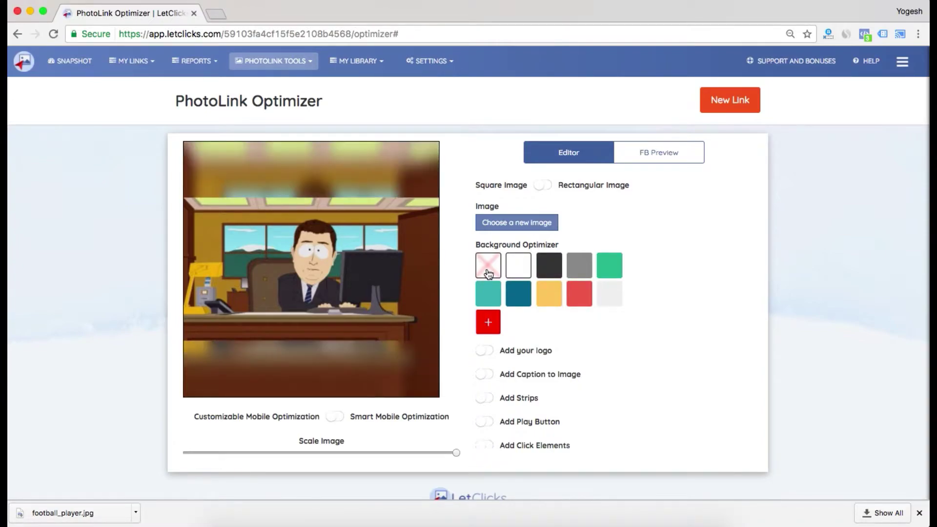
{"action": "left_click", "coordinate": [600, 271]}
{"action": "left_click", "coordinate": [577, 274]}
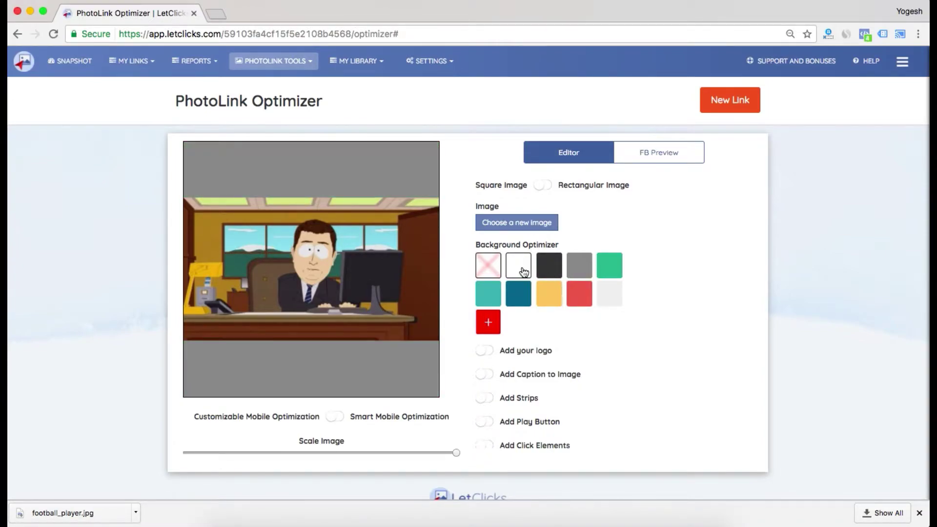
{"action": "left_click", "coordinate": [519, 272]}
{"action": "left_click", "coordinate": [489, 270]}
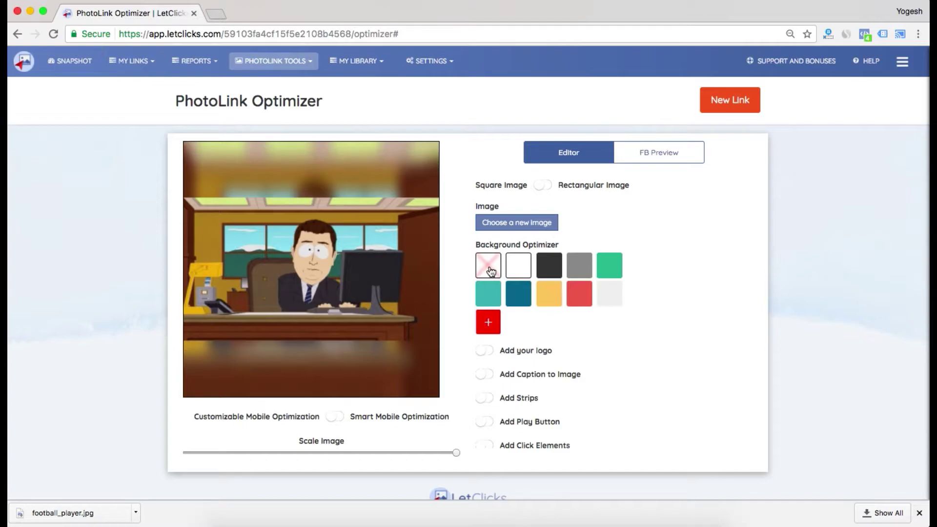
- Discard the cartoon image and upload football_player.jpg from Downloads in its place
{"action": "left_click", "coordinate": [502, 224]}
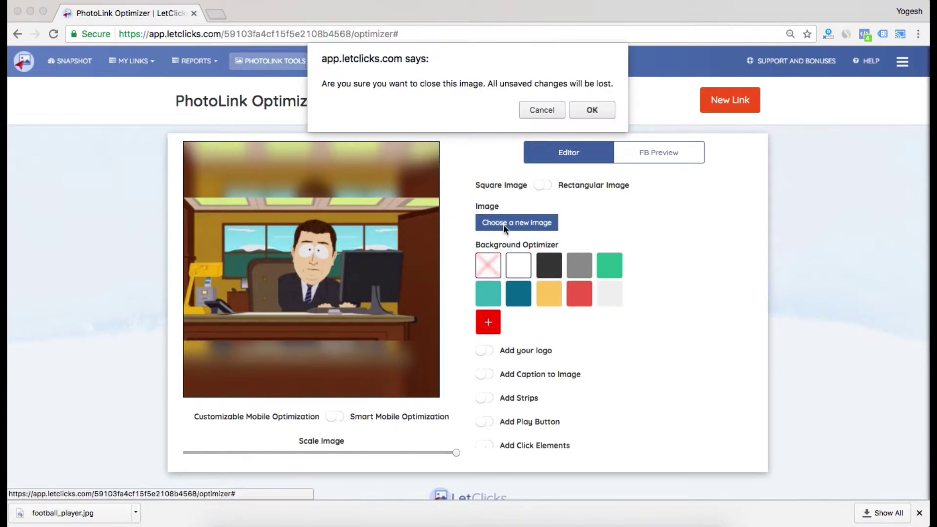
{"action": "left_click", "coordinate": [589, 112]}
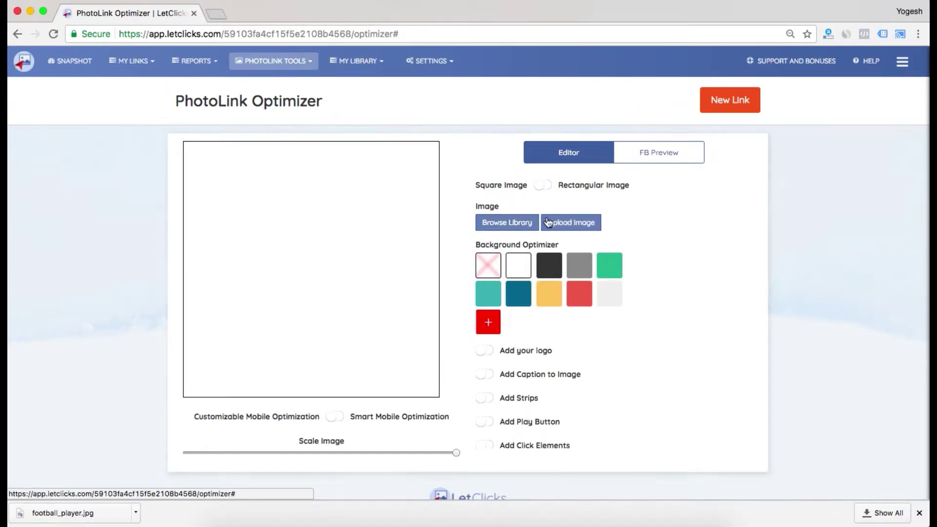
{"action": "left_click", "coordinate": [561, 223]}
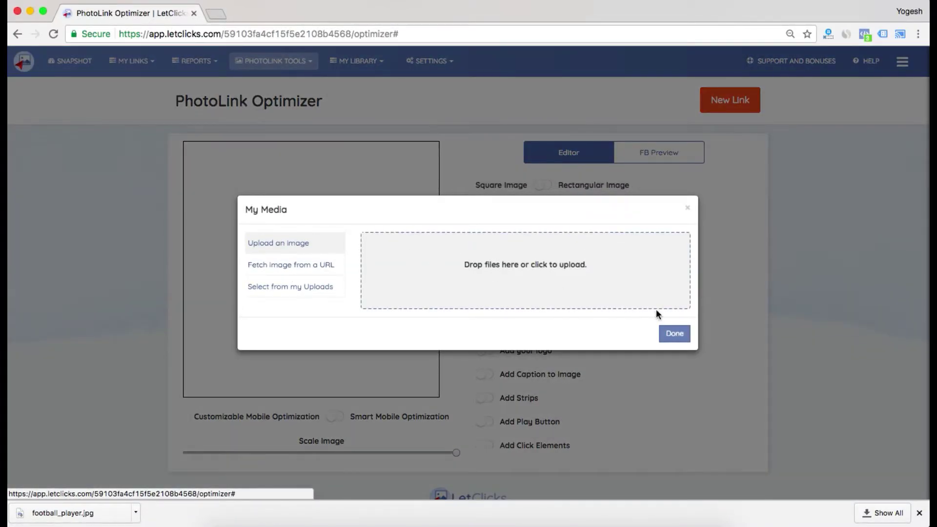
{"action": "left_click", "coordinate": [570, 279]}
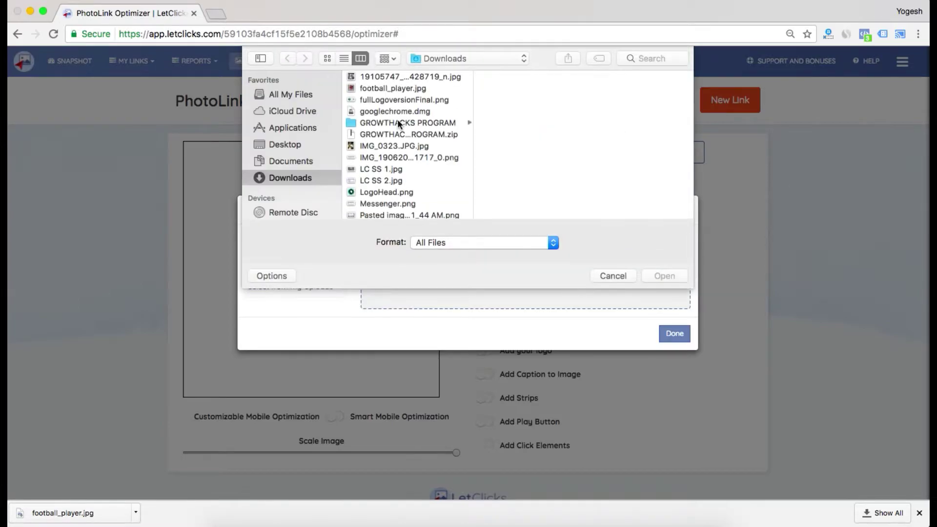
{"action": "scroll", "coordinate": [399, 136], "scroll_direction": "down", "scroll_amount": 2}
{"action": "scroll", "coordinate": [399, 136], "scroll_direction": "up", "scroll_amount": 3}
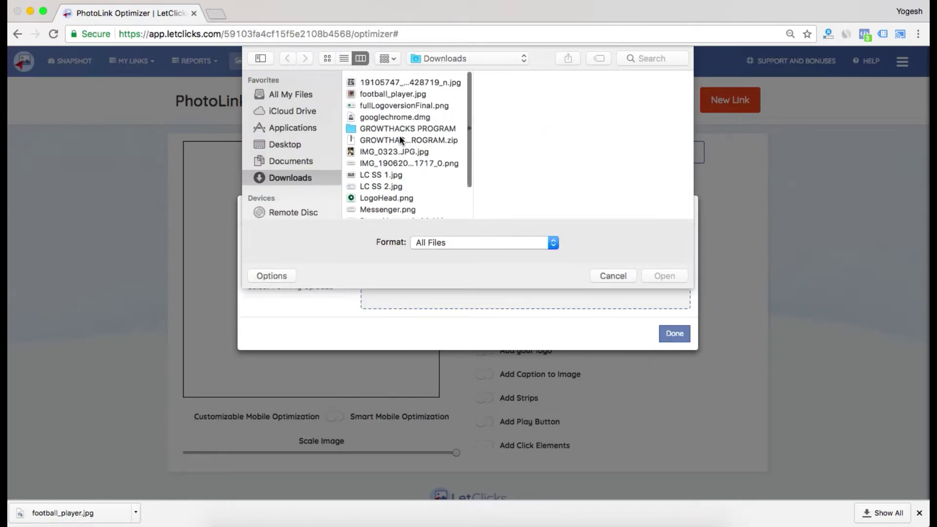
{"action": "left_click", "coordinate": [394, 90]}
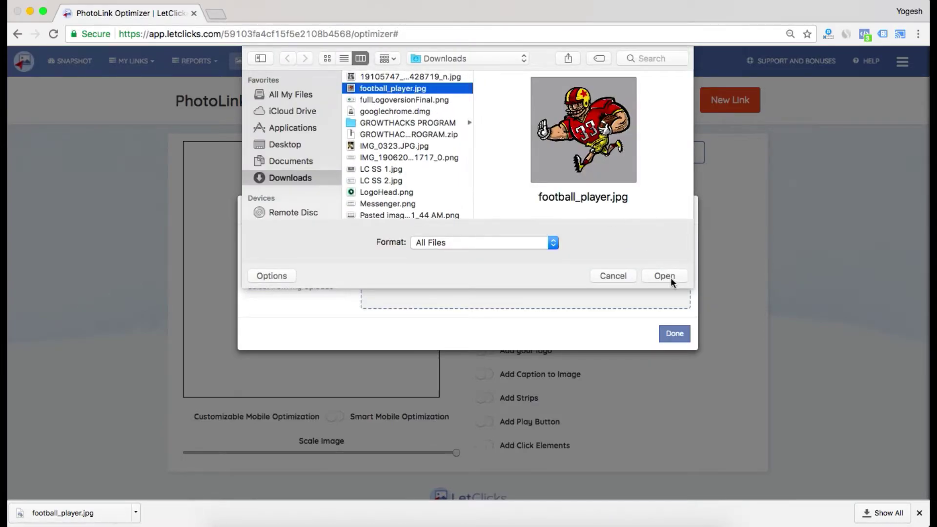
{"action": "left_click", "coordinate": [665, 276]}
{"action": "left_click", "coordinate": [671, 355]}
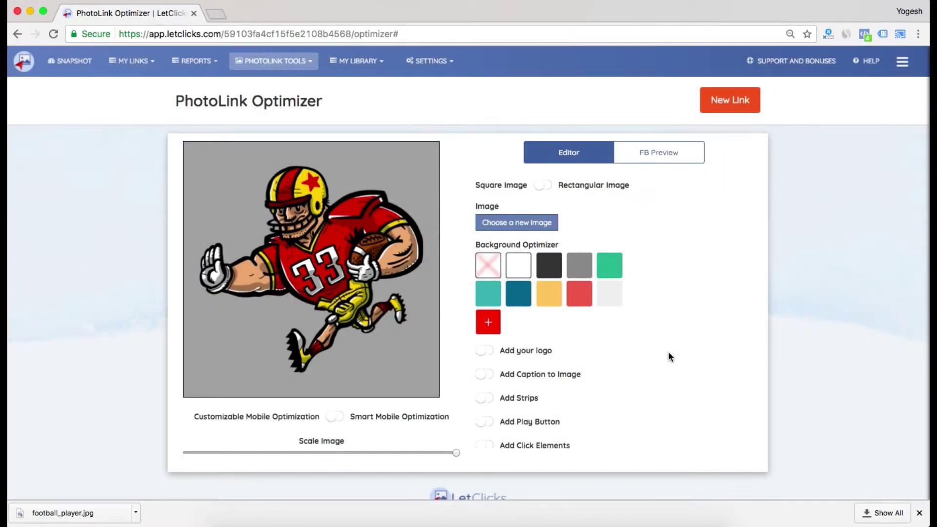
{"action": "left_click", "coordinate": [654, 156]}
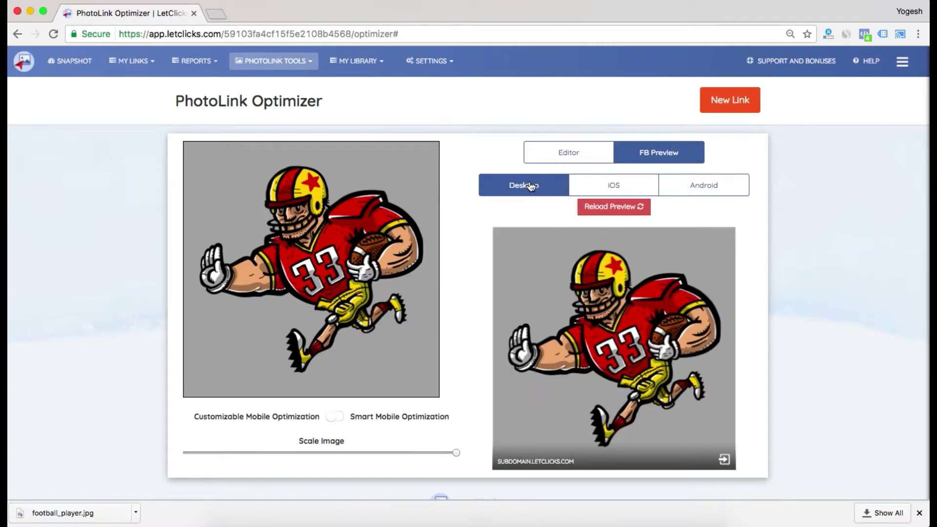
{"action": "left_click", "coordinate": [601, 185]}
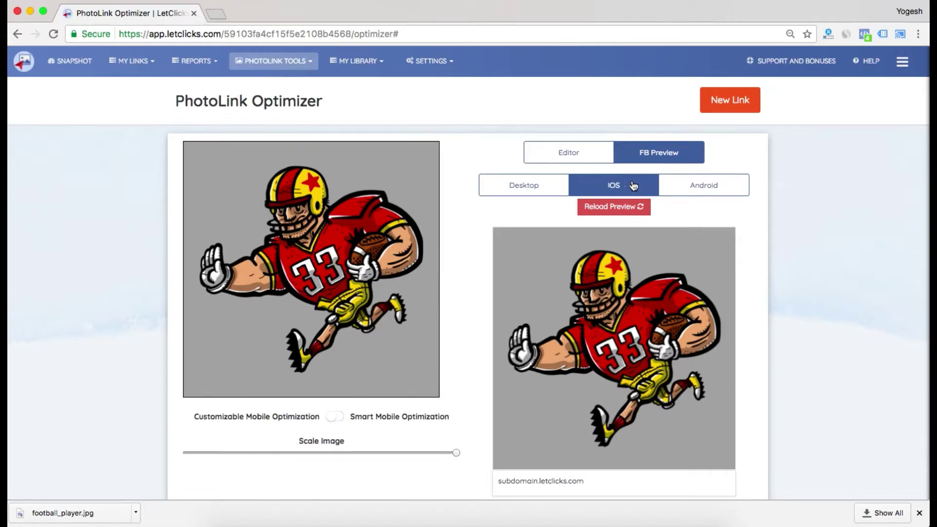
{"action": "left_click", "coordinate": [678, 186]}
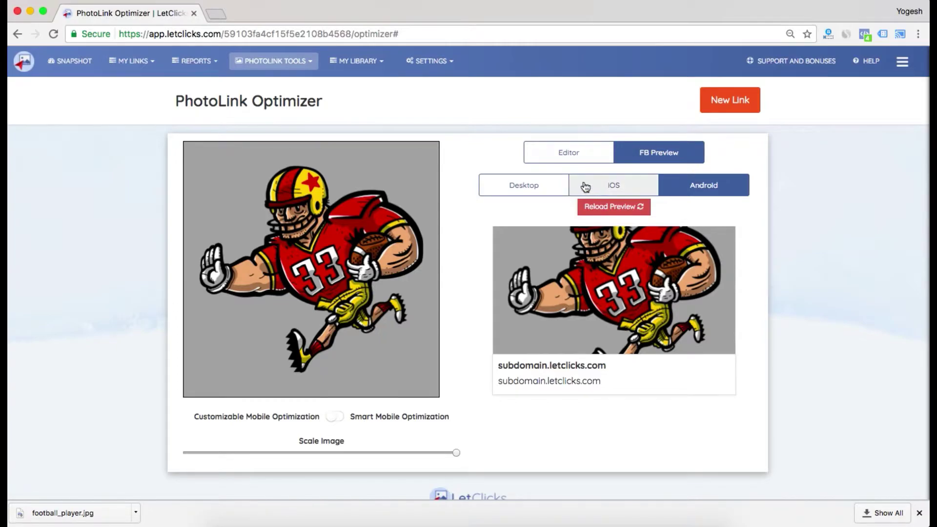
{"action": "left_click", "coordinate": [564, 164]}
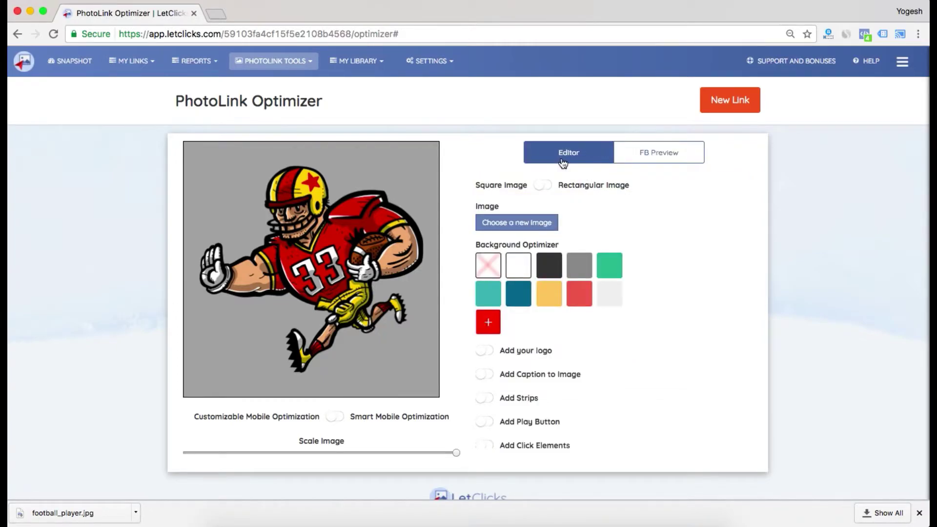
- Enable Smart Mobile Optimization and review the Facebook preview on Desktop, iOS and Android
{"action": "left_click", "coordinate": [341, 419]}
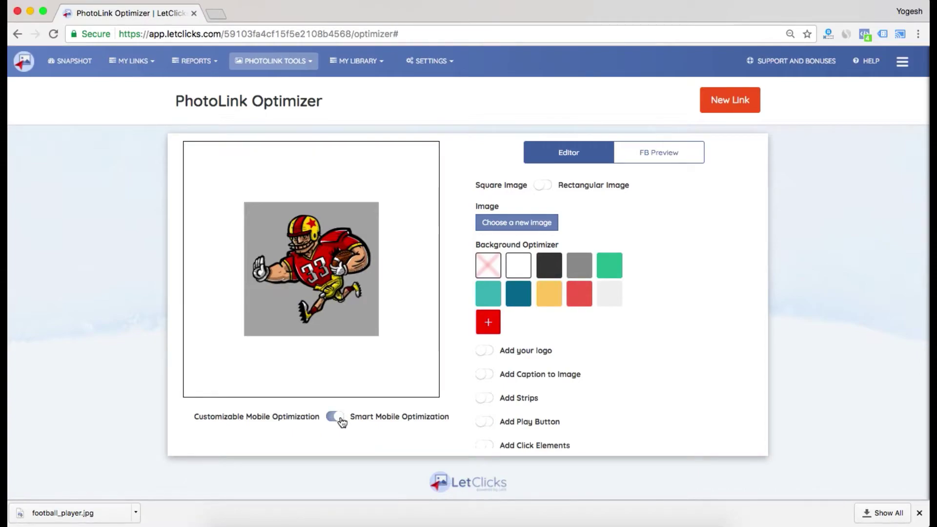
{"action": "left_click", "coordinate": [671, 164]}
{"action": "left_click", "coordinate": [515, 192]}
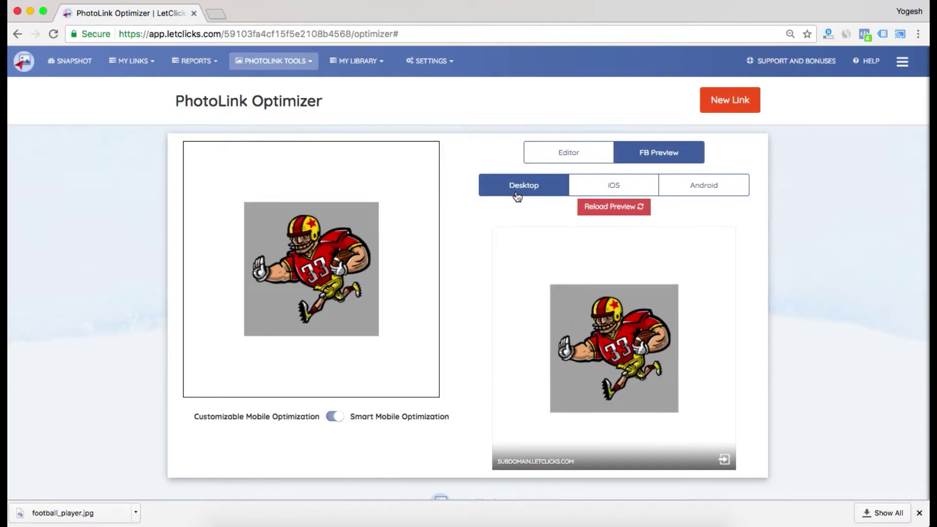
{"action": "left_click", "coordinate": [598, 188]}
{"action": "left_click", "coordinate": [690, 188]}
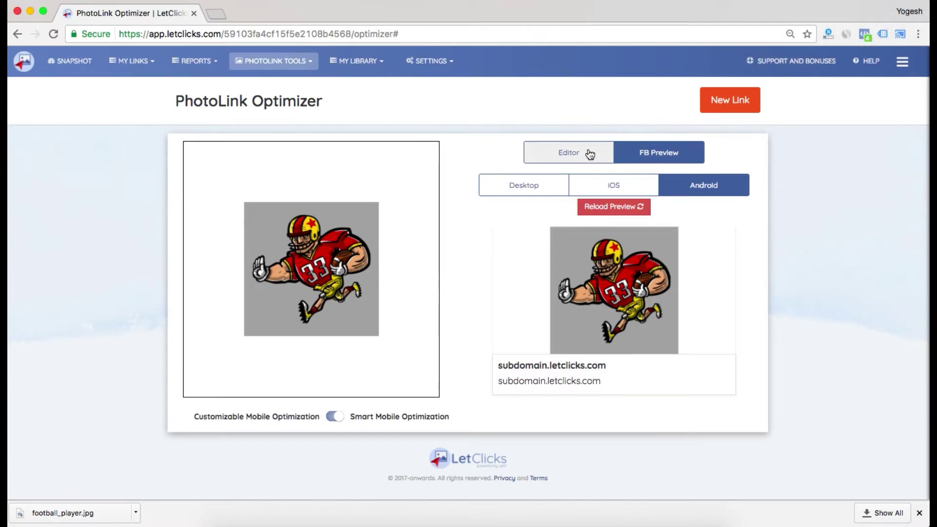
- Reapply the blurred background and add LogoHead.png at minimum size in the bottom-right corner
{"action": "left_click", "coordinate": [559, 159]}
{"action": "left_click", "coordinate": [489, 272]}
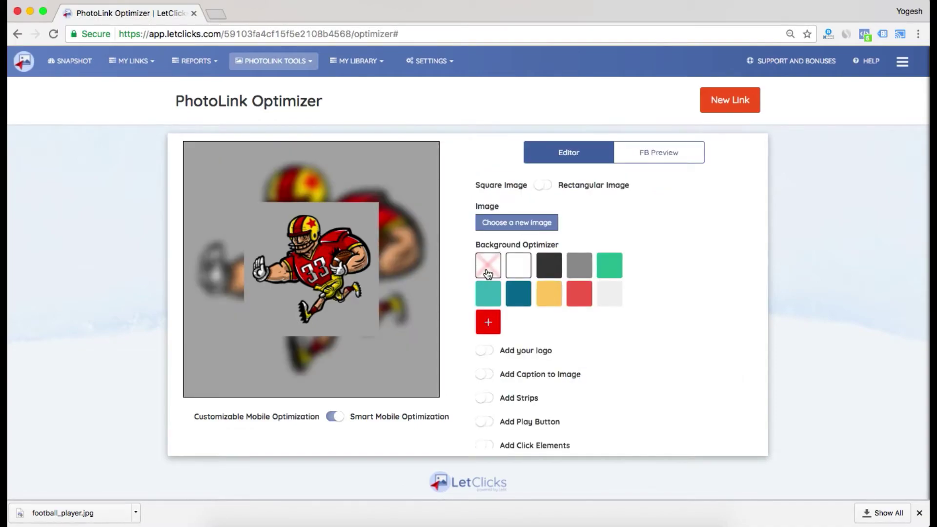
{"action": "left_click", "coordinate": [486, 350]}
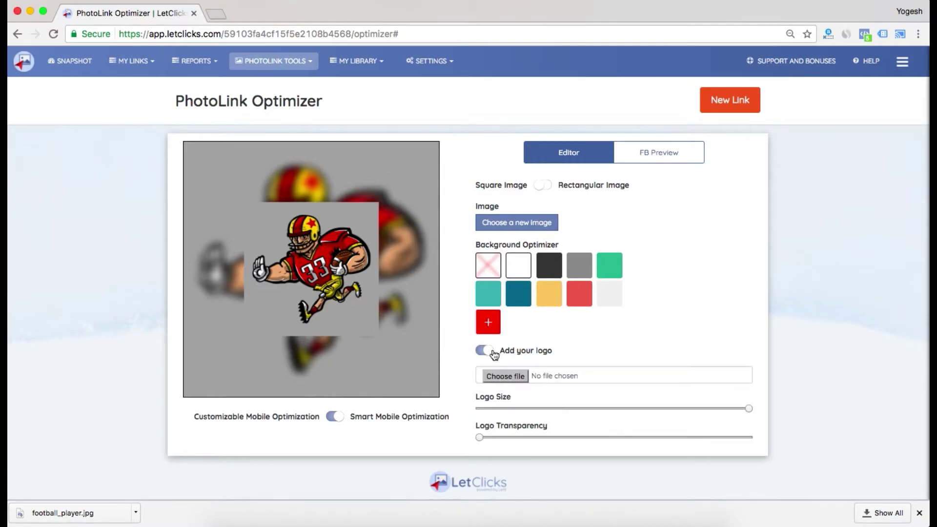
{"action": "left_click", "coordinate": [502, 379]}
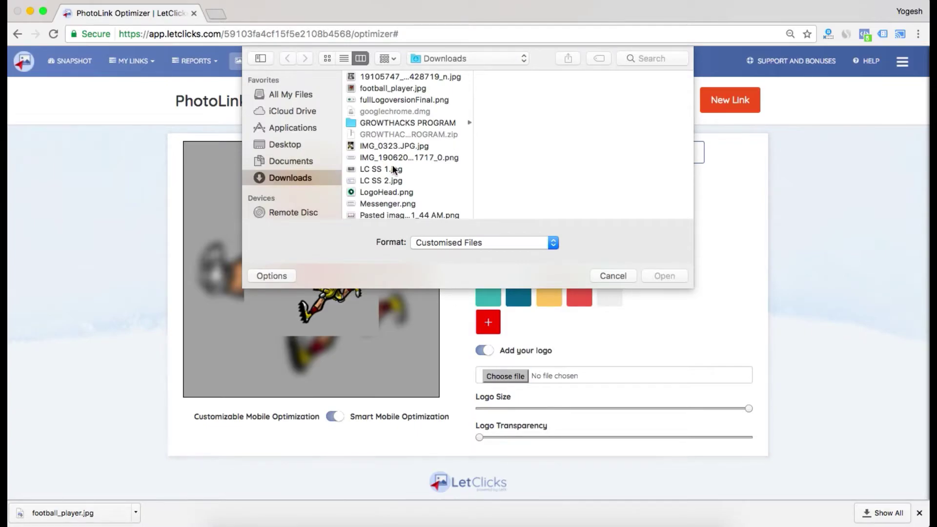
{"action": "double_click", "coordinate": [386, 192]}
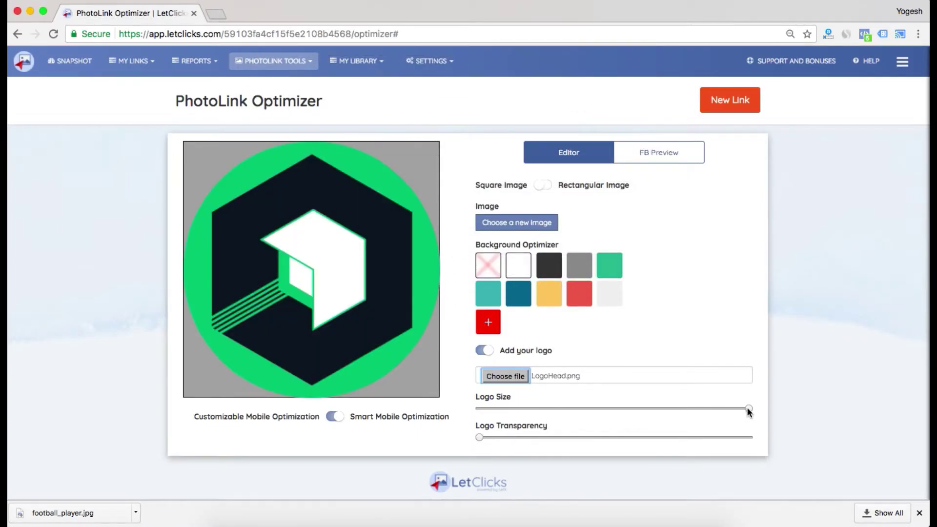
{"action": "left_click_drag", "start_coordinate": [748, 408], "coordinate": [490, 407]}
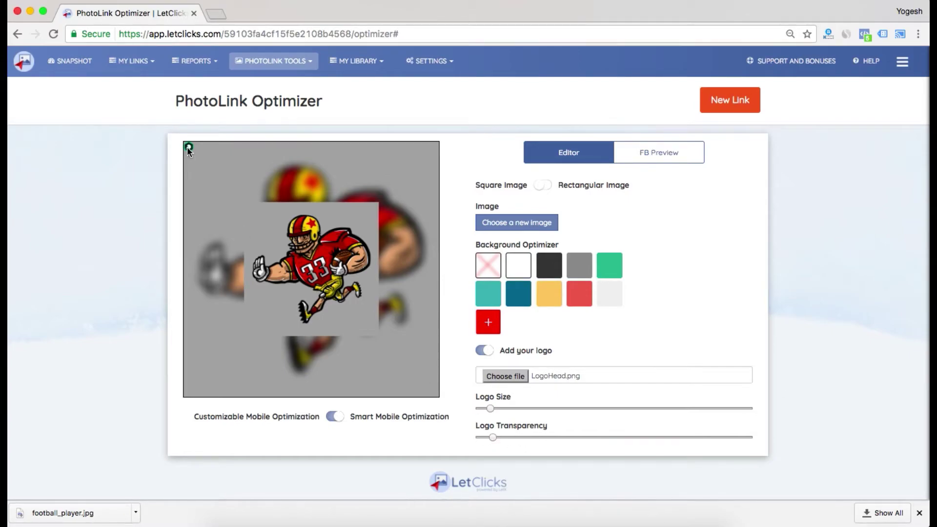
{"action": "left_click_drag", "start_coordinate": [188, 148], "coordinate": [435, 395]}
- Add the caption 'Hey There' and move it to the top centre of the image
{"action": "scroll", "coordinate": [674, 342], "scroll_direction": "down", "scroll_amount": 5}
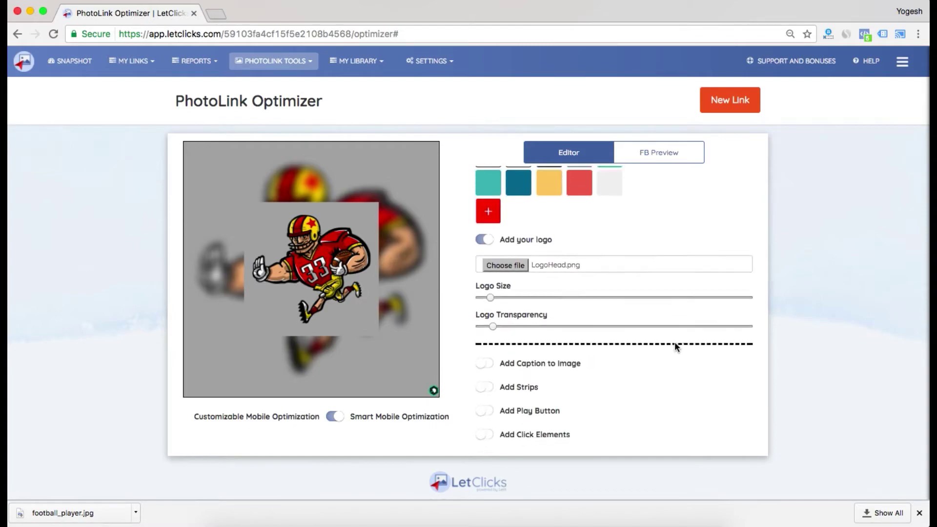
{"action": "left_click", "coordinate": [493, 330]}
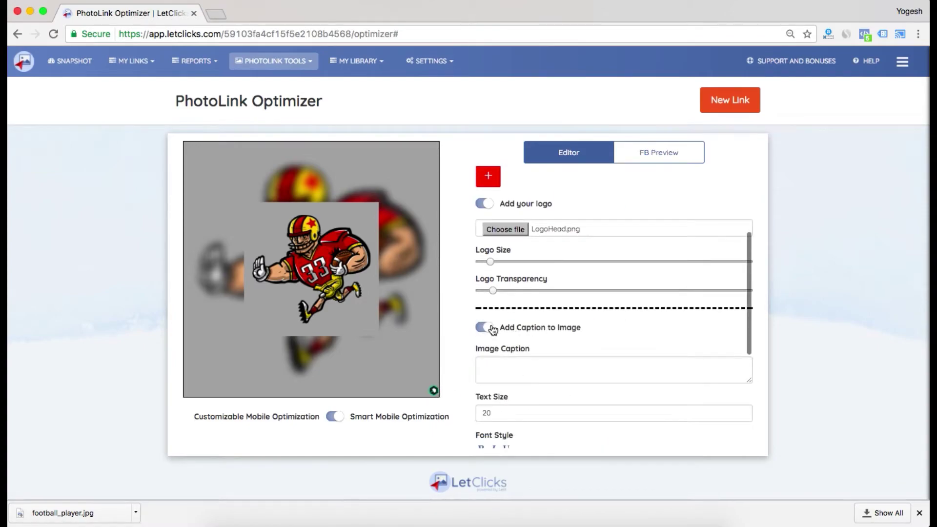
{"action": "left_click", "coordinate": [519, 358]}
{"action": "type", "text": "Hey "}
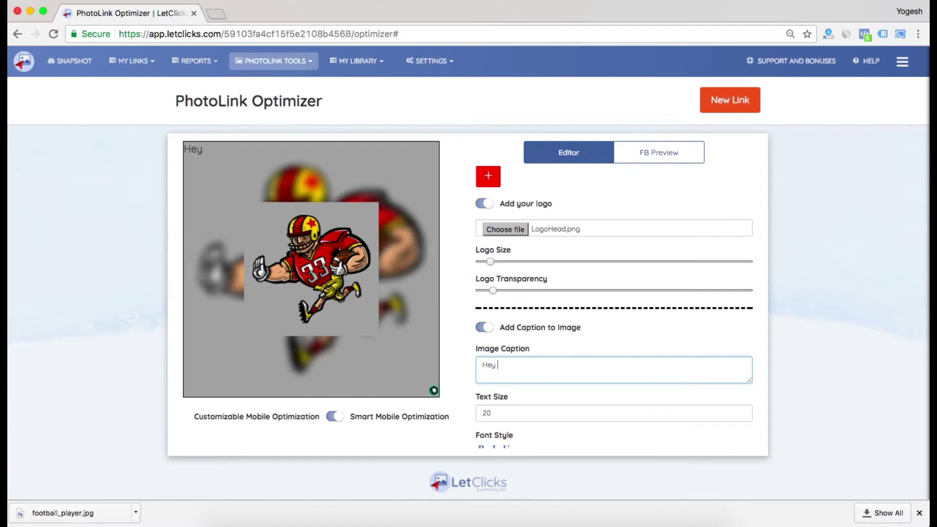
{"action": "type", "text": "There!"}
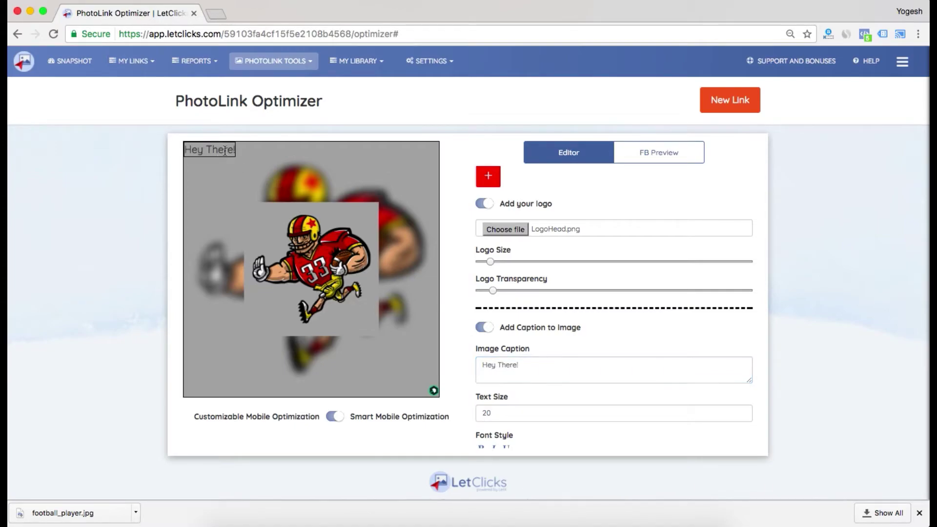
{"action": "left_click_drag", "start_coordinate": [221, 150], "coordinate": [325, 158]}
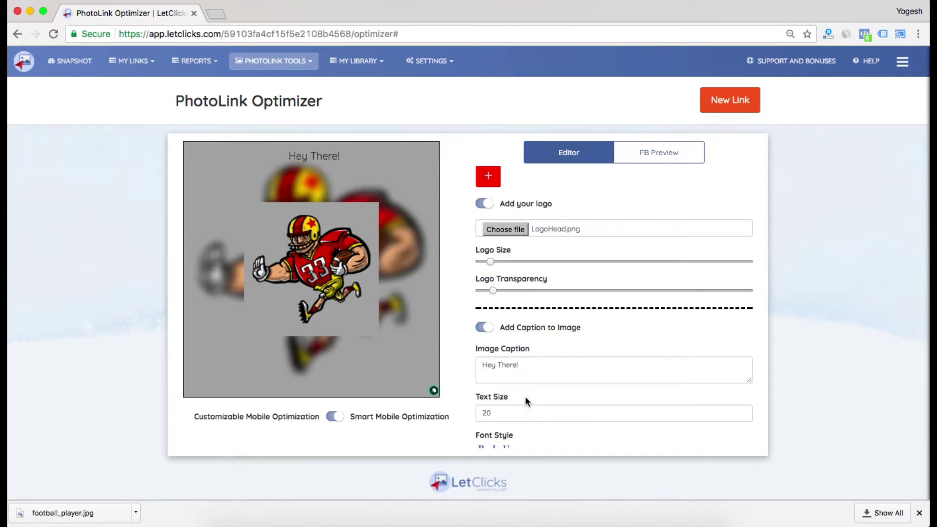
- Make the caption bold, italic and underlined in a muted red colour
{"action": "scroll", "coordinate": [531, 409], "scroll_direction": "down", "scroll_amount": 2}
{"action": "left_click", "coordinate": [481, 408]}
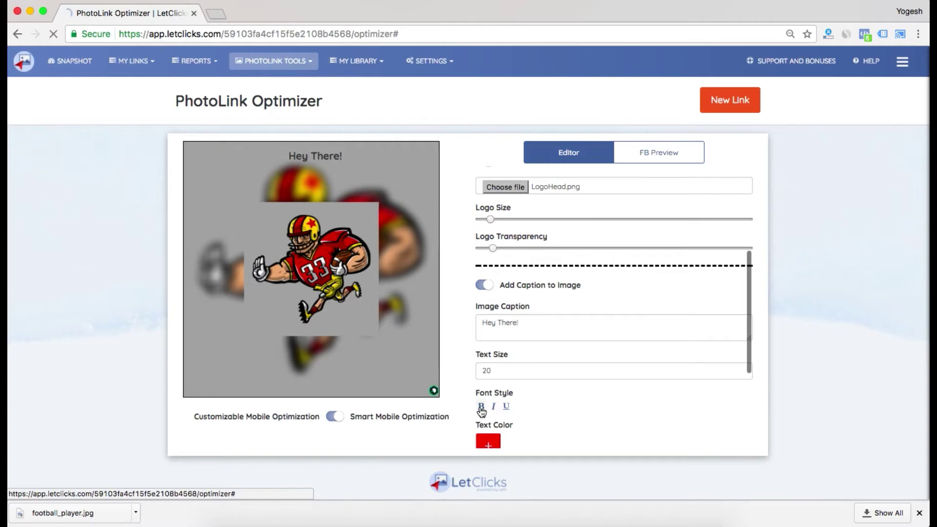
{"action": "left_click", "coordinate": [493, 407]}
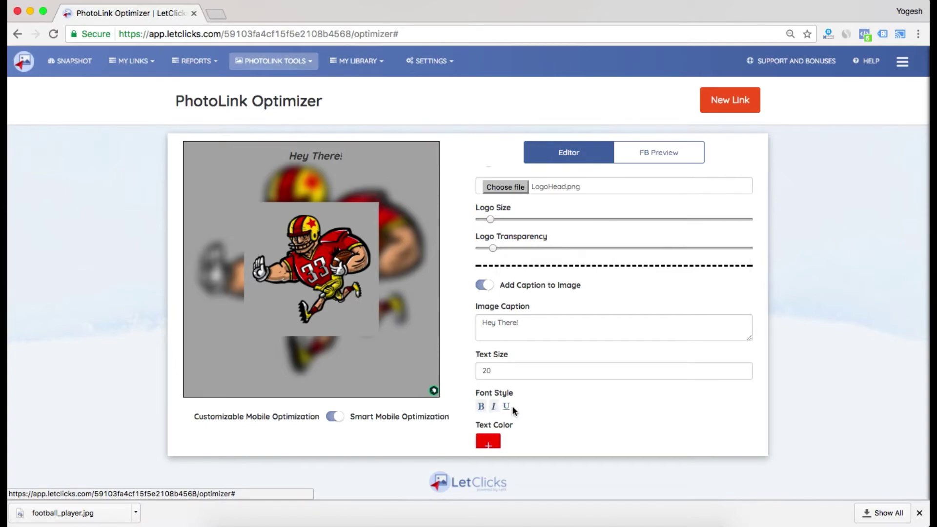
{"action": "left_click", "coordinate": [507, 408]}
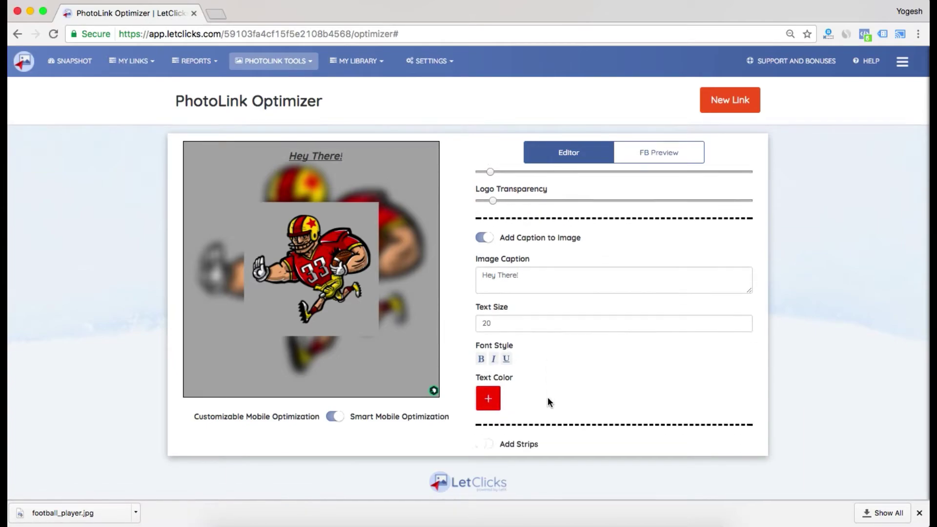
{"action": "scroll", "coordinate": [547, 397], "scroll_direction": "down", "scroll_amount": 3}
{"action": "left_click", "coordinate": [490, 392]}
{"action": "left_click", "coordinate": [518, 426]}
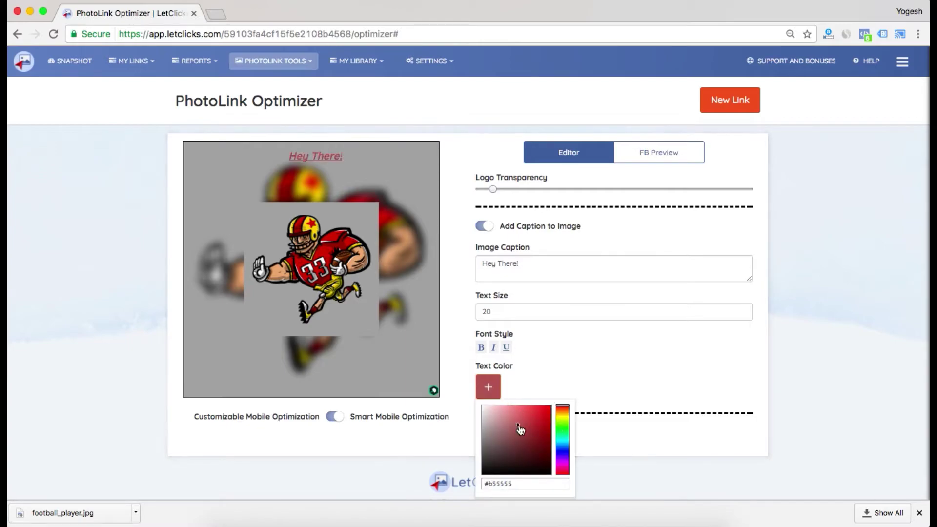
- Change the caption colour to black
{"action": "left_click", "coordinate": [490, 465]}
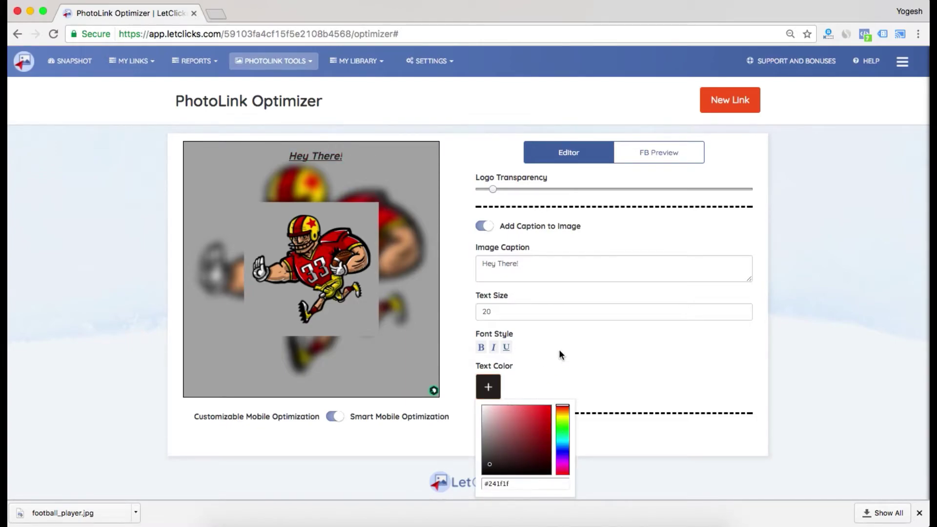
{"action": "left_click", "coordinate": [571, 347]}
{"action": "scroll", "coordinate": [570, 343], "scroll_direction": "down", "scroll_amount": 5}
- Turn on strips, keeping only a strip along the image bottom
{"action": "left_click", "coordinate": [492, 331]}
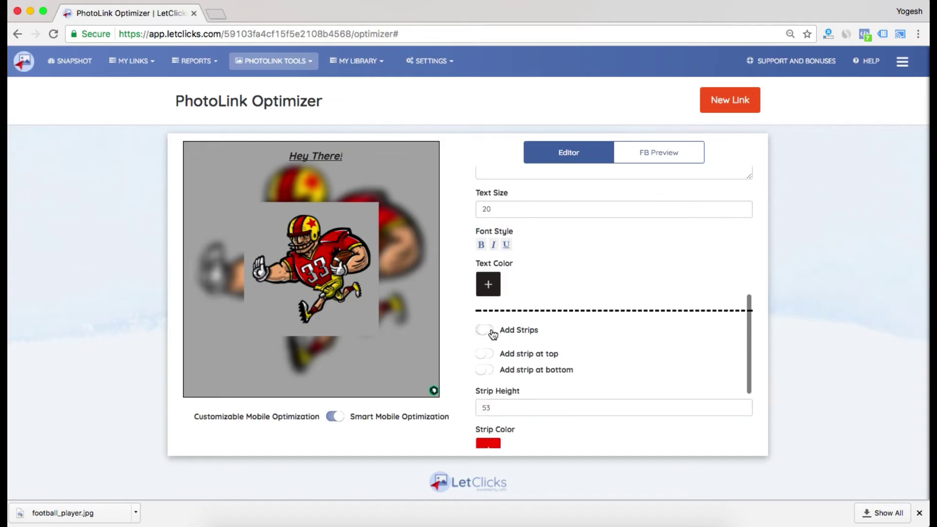
{"action": "left_click", "coordinate": [486, 355]}
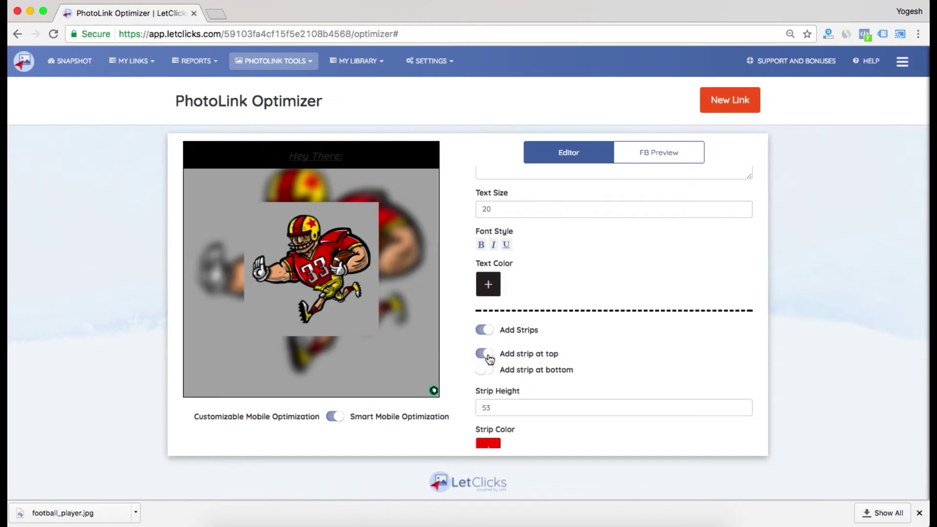
{"action": "left_click", "coordinate": [488, 371]}
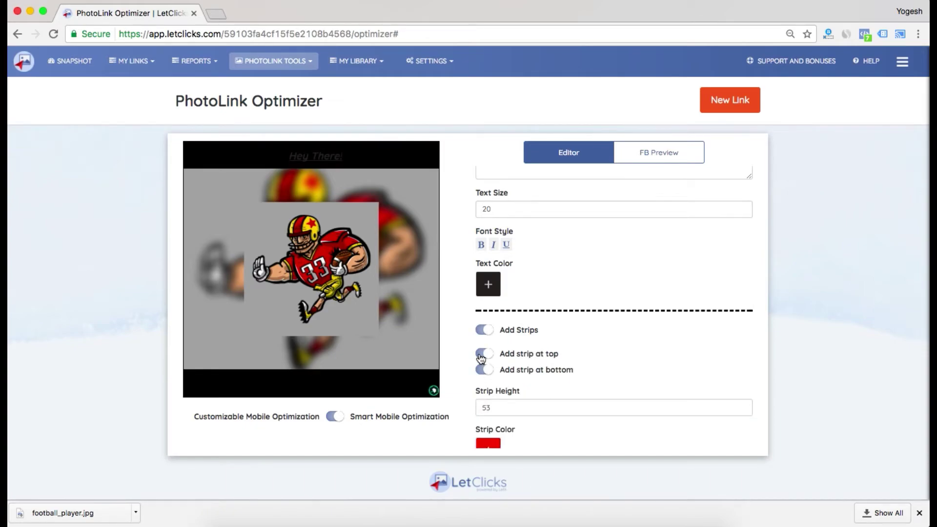
{"action": "left_click", "coordinate": [482, 355]}
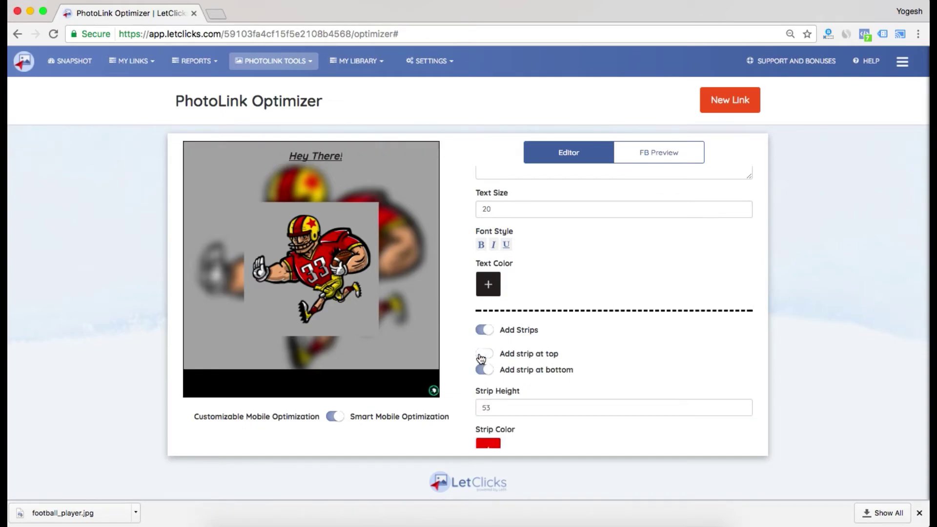
- Set the strip height to 60 and colour the strip pale pink
{"action": "scroll", "coordinate": [525, 385], "scroll_direction": "down", "scroll_amount": 2}
{"action": "left_click", "coordinate": [521, 379]}
{"action": "key", "text": "BackSpace"}
{"action": "key", "text": "BackSpace"}
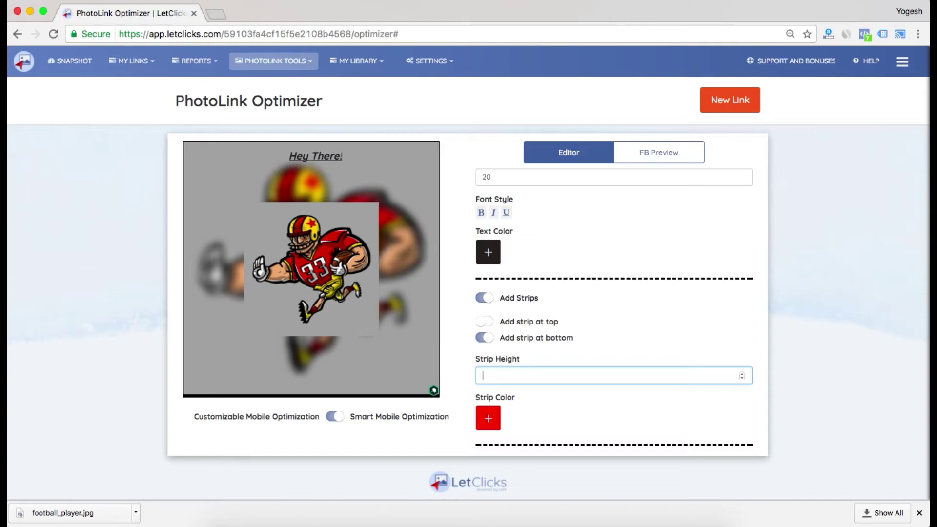
{"action": "type", "text": "40"}
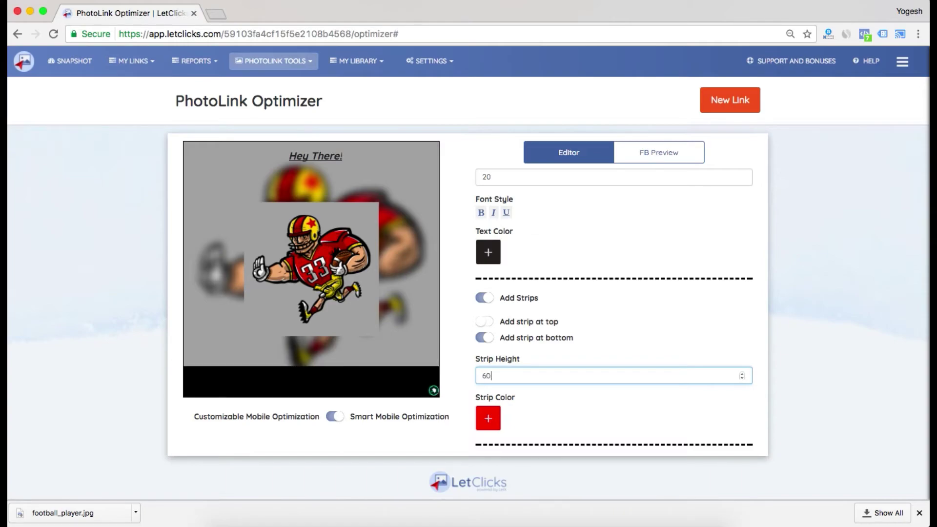
{"action": "left_click", "coordinate": [486, 415]}
{"action": "left_click", "coordinate": [523, 355]}
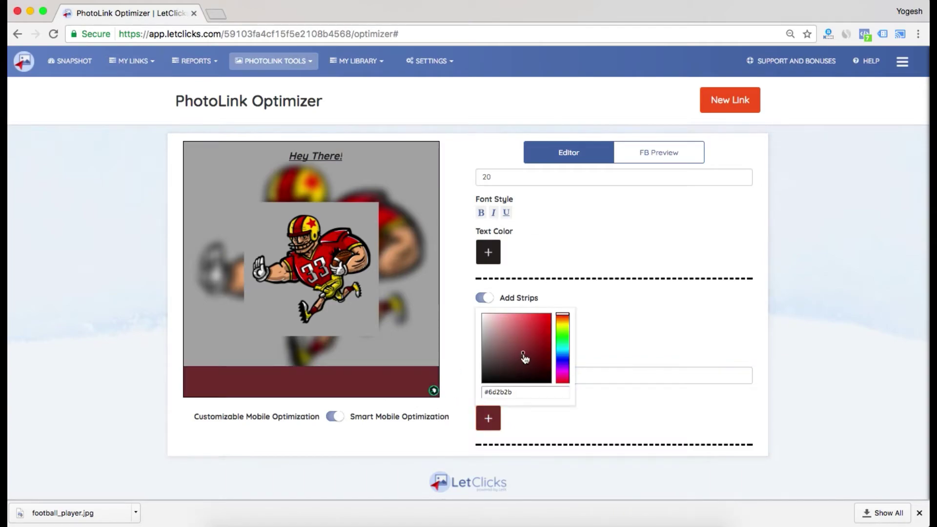
{"action": "left_click", "coordinate": [491, 318]}
{"action": "left_click", "coordinate": [525, 411]}
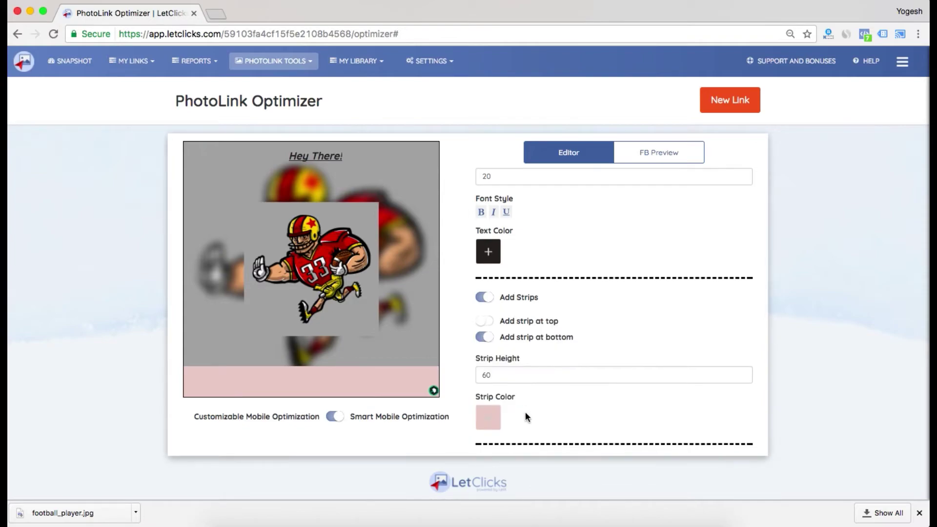
{"action": "scroll", "coordinate": [525, 412], "scroll_direction": "down", "scroll_amount": 5}
- Try the play button option, then remove the bottom strip and turn strips off
{"action": "left_click", "coordinate": [493, 346]}
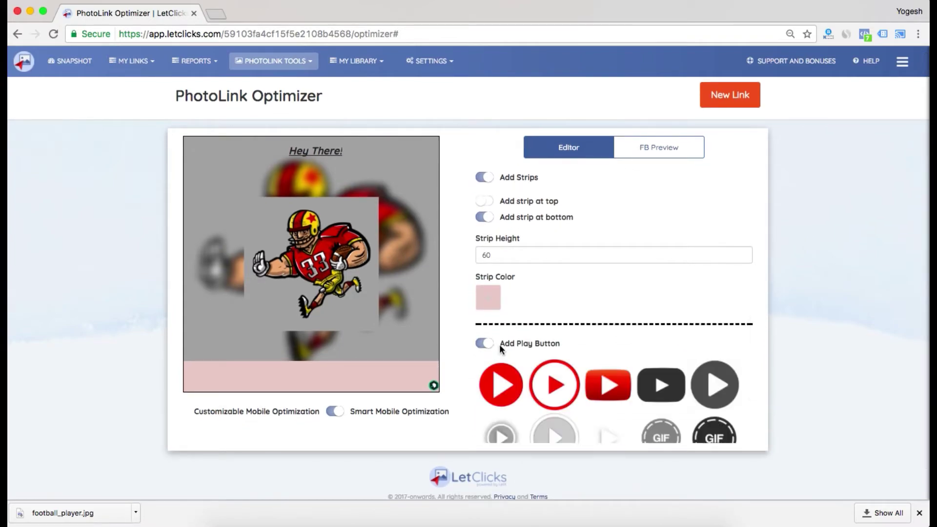
{"action": "left_click", "coordinate": [484, 217]}
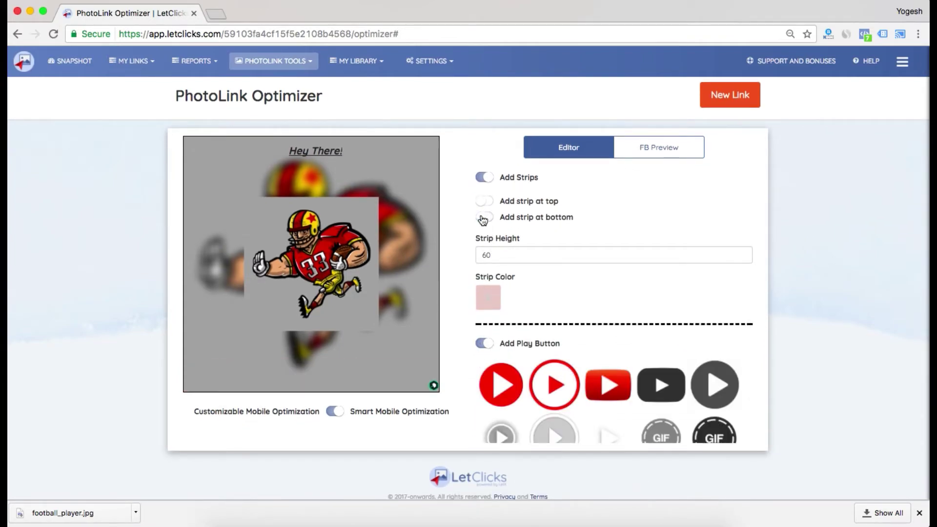
{"action": "left_click", "coordinate": [484, 177]}
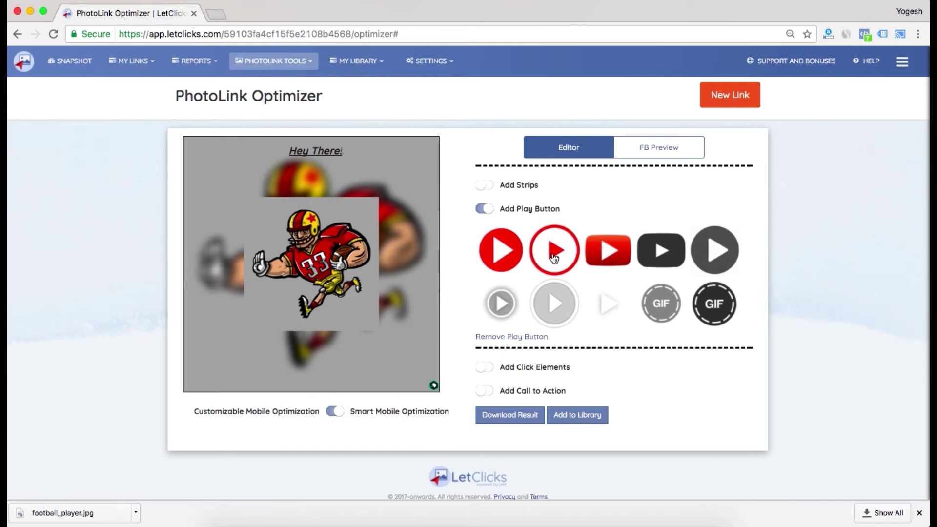
{"action": "scroll", "coordinate": [619, 328], "scroll_direction": "down", "scroll_amount": 1}
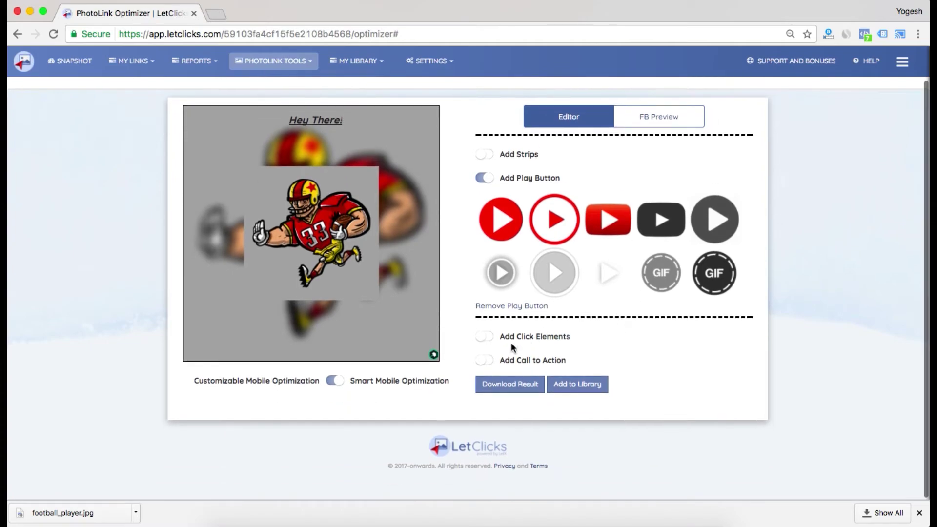
- Place a red sketched down-arrow at the image's bottom-right corner and enable call-to-action
{"action": "left_click", "coordinate": [492, 336]}
{"action": "left_click", "coordinate": [505, 381]}
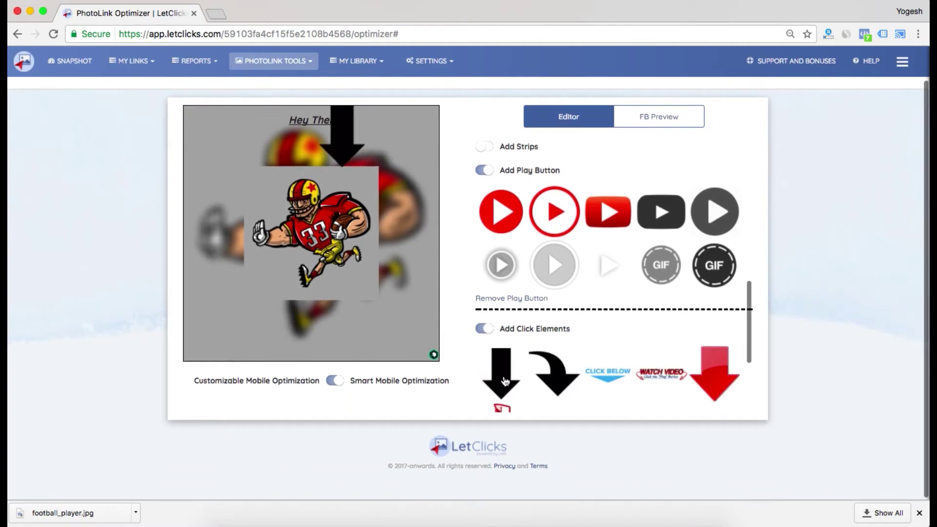
{"action": "scroll", "coordinate": [659, 379], "scroll_direction": "down", "scroll_amount": 3}
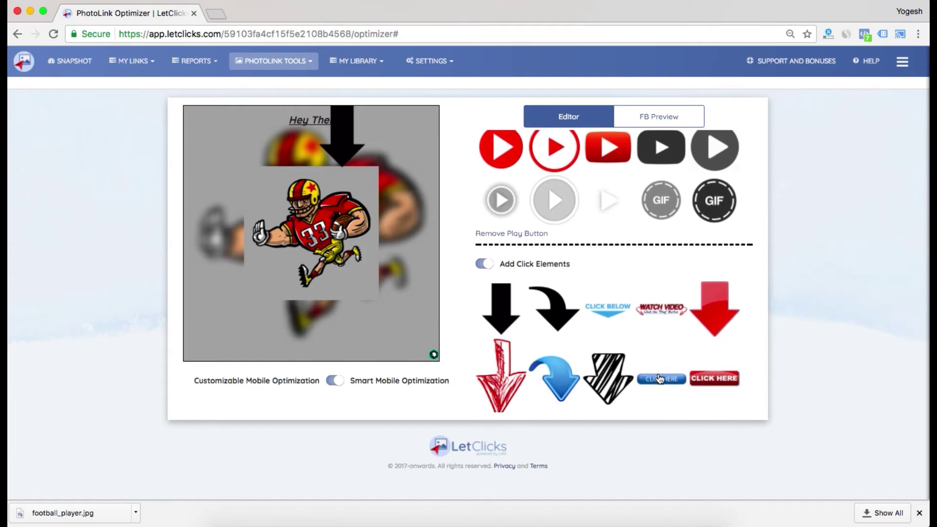
{"action": "left_click", "coordinate": [491, 378]}
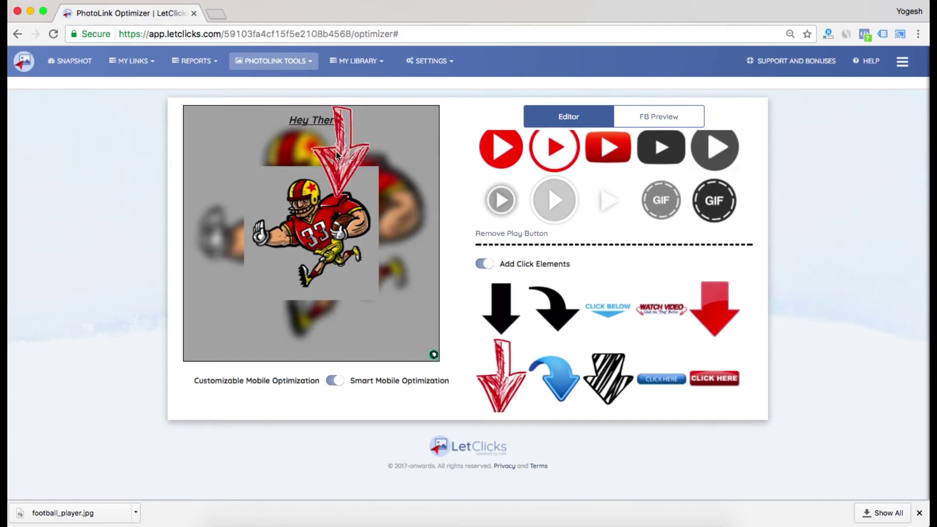
{"action": "mouse_move", "coordinate": [337, 156]}
{"action": "left_mouse_down"}
{"action": "mouse_move", "coordinate": [378, 162]}
{"action": "mouse_move", "coordinate": [438, 315]}
{"action": "left_mouse_up"}
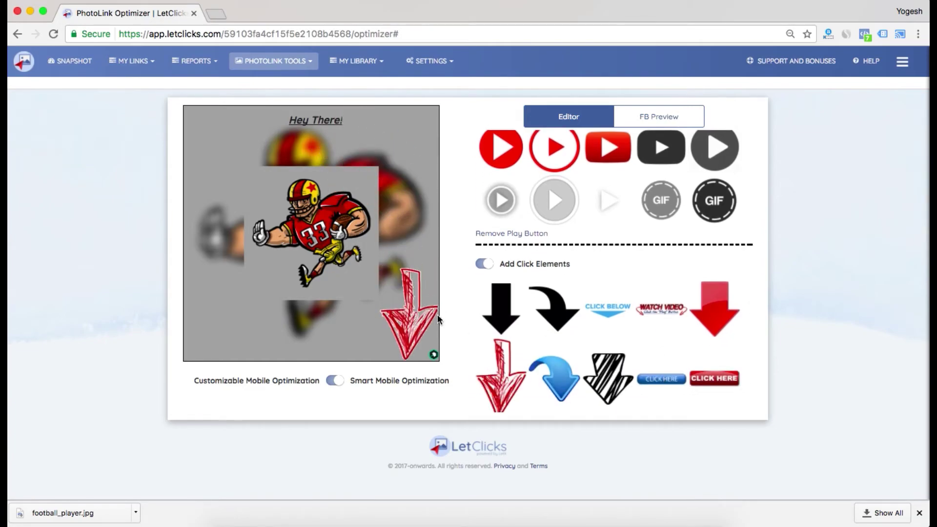
{"action": "scroll", "coordinate": [615, 329], "scroll_direction": "down", "scroll_amount": 4}
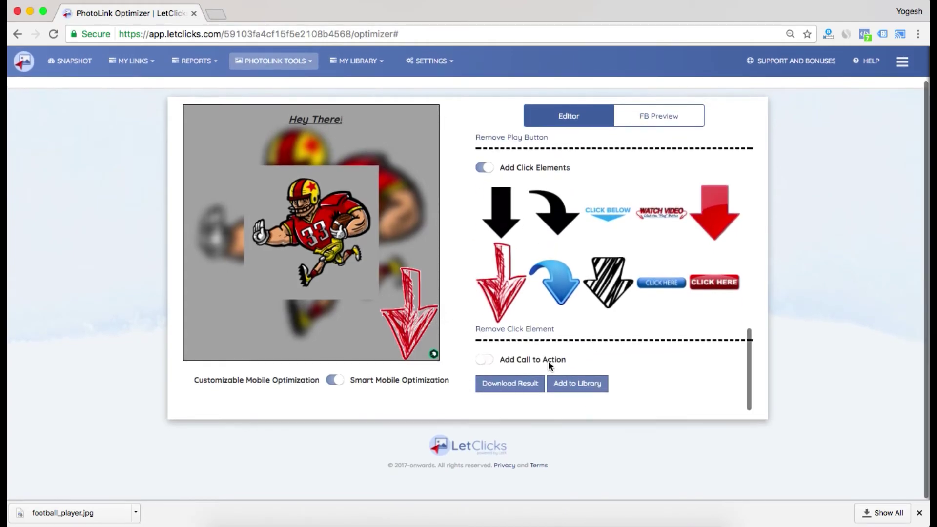
{"action": "left_click", "coordinate": [493, 358]}
- Enter 'Click Here' as the CTA text and move the label to the image's bottom
{"action": "left_click", "coordinate": [530, 399]}
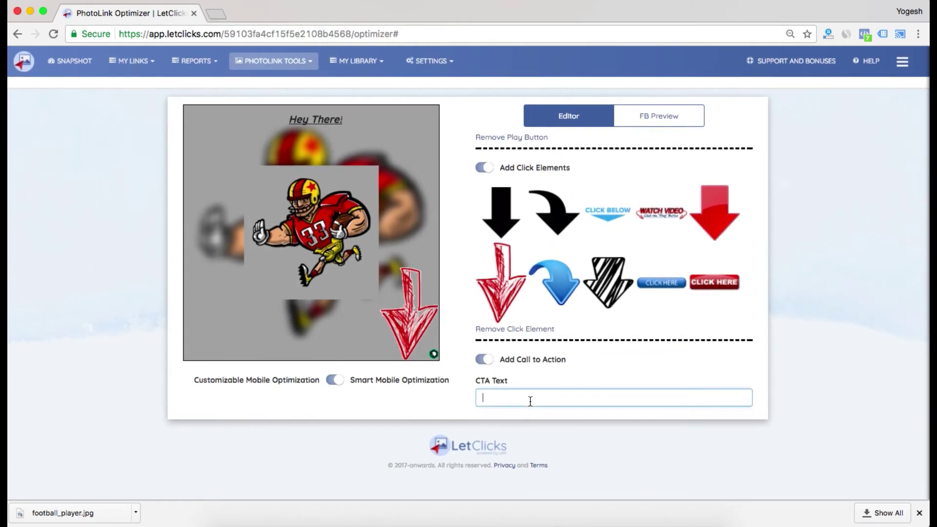
{"action": "type", "text": "Cli"}
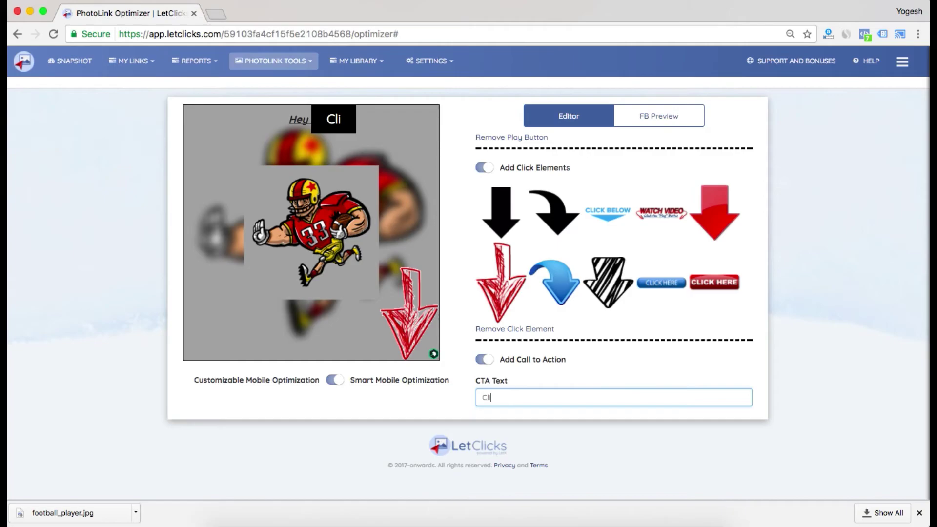
{"action": "type", "text": "ck Here"}
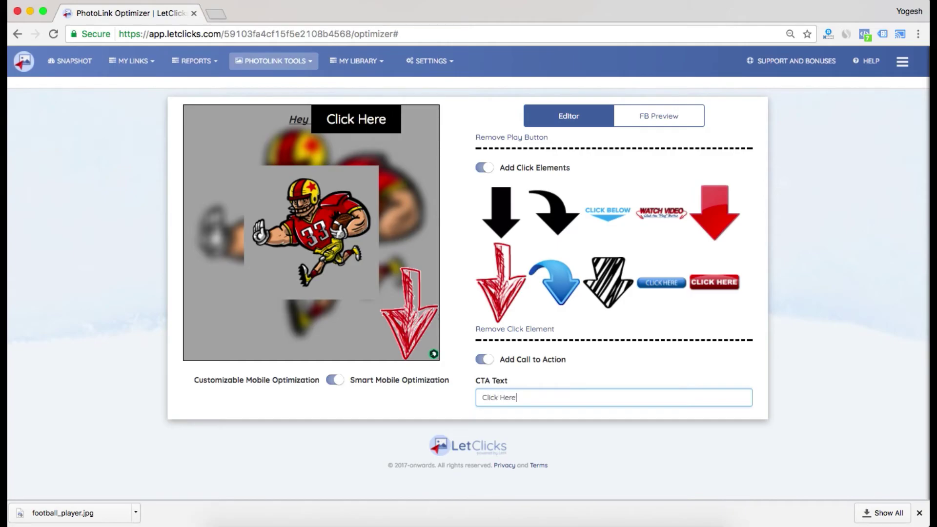
{"action": "left_click_drag", "start_coordinate": [351, 123], "coordinate": [303, 361]}
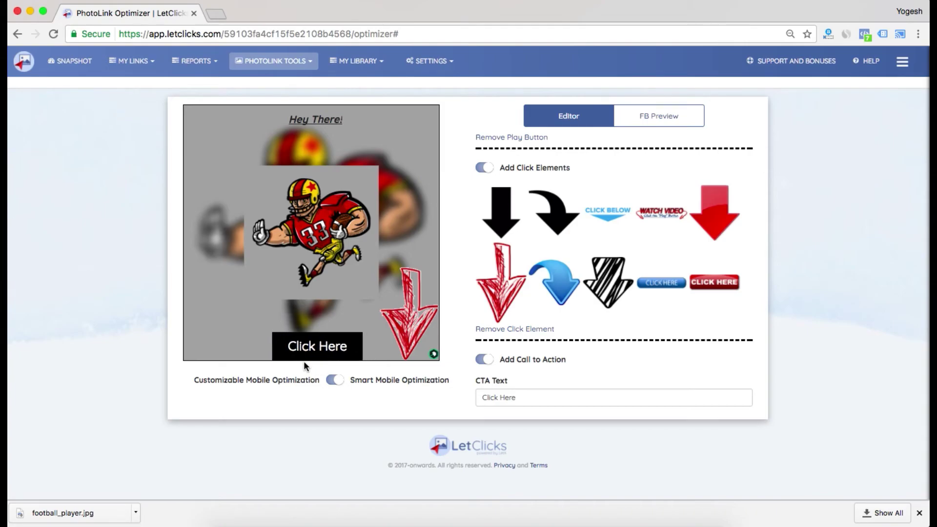
- Set the CTA background color to black and bring up the FB Preview
{"action": "scroll", "coordinate": [583, 326], "scroll_direction": "down", "scroll_amount": 5}
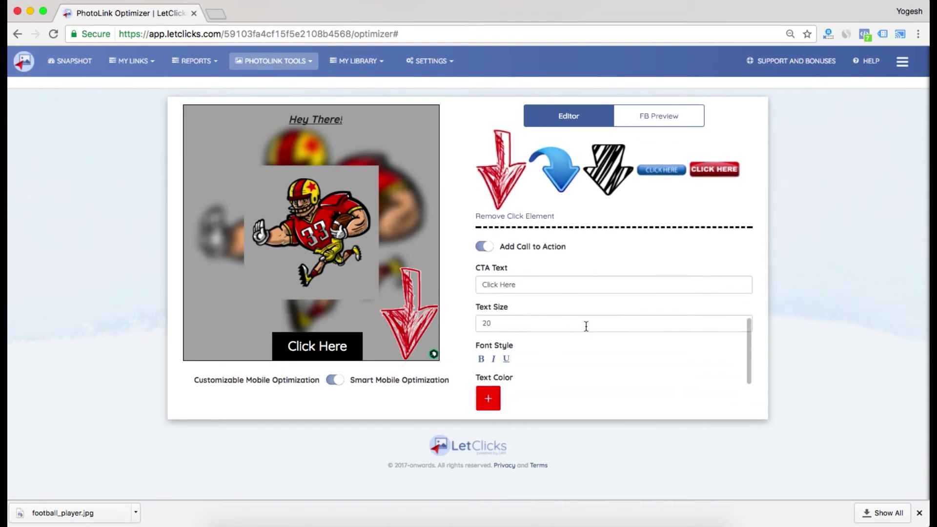
{"action": "scroll", "coordinate": [586, 325], "scroll_direction": "up", "scroll_amount": 5}
{"action": "scroll", "coordinate": [586, 325], "scroll_direction": "down", "scroll_amount": 6}
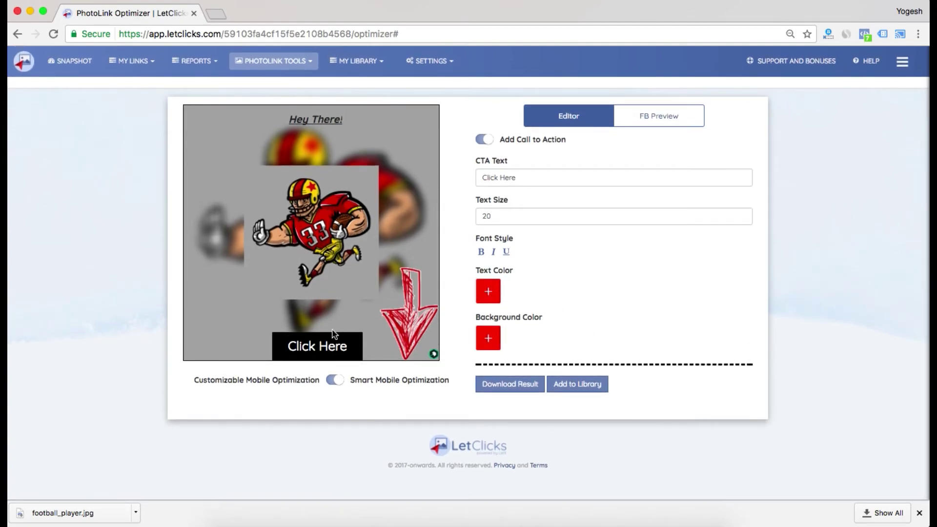
{"action": "left_click", "coordinate": [491, 337]}
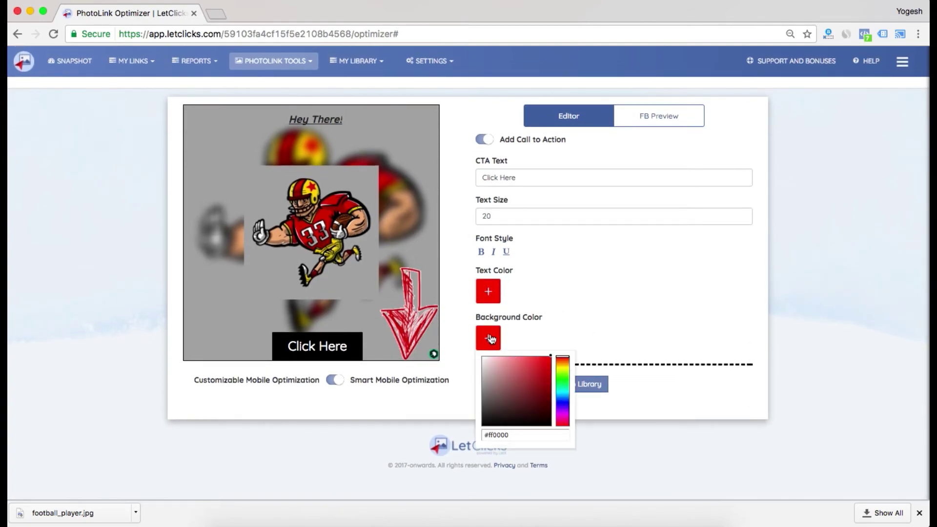
{"action": "left_click", "coordinate": [484, 371]}
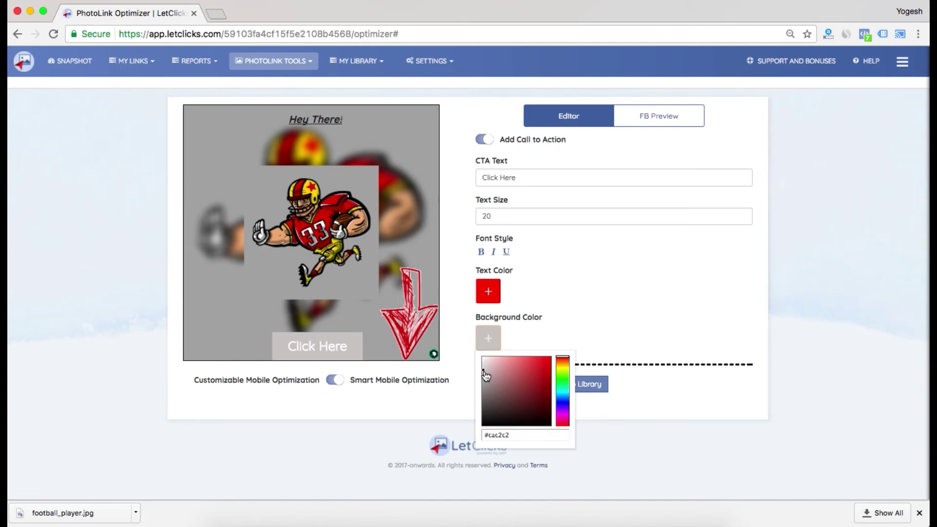
{"action": "left_click", "coordinate": [558, 373]}
{"action": "left_click", "coordinate": [493, 424]}
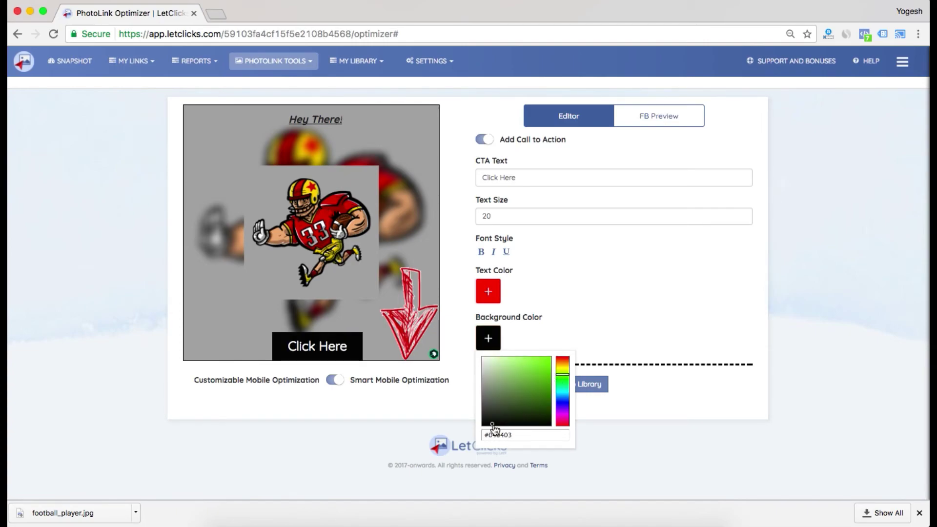
{"action": "left_click", "coordinate": [610, 308]}
{"action": "scroll", "coordinate": [610, 307], "scroll_direction": "up", "scroll_amount": 10}
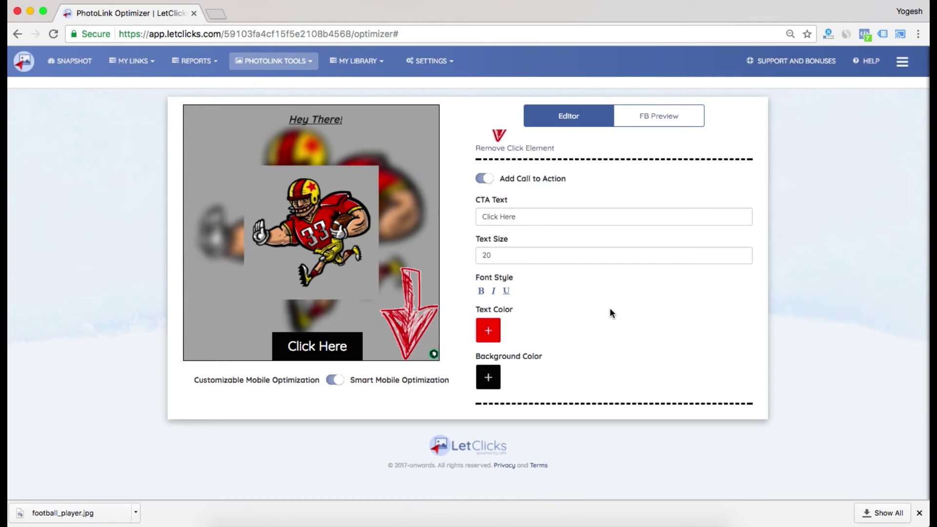
{"action": "left_click", "coordinate": [632, 124]}
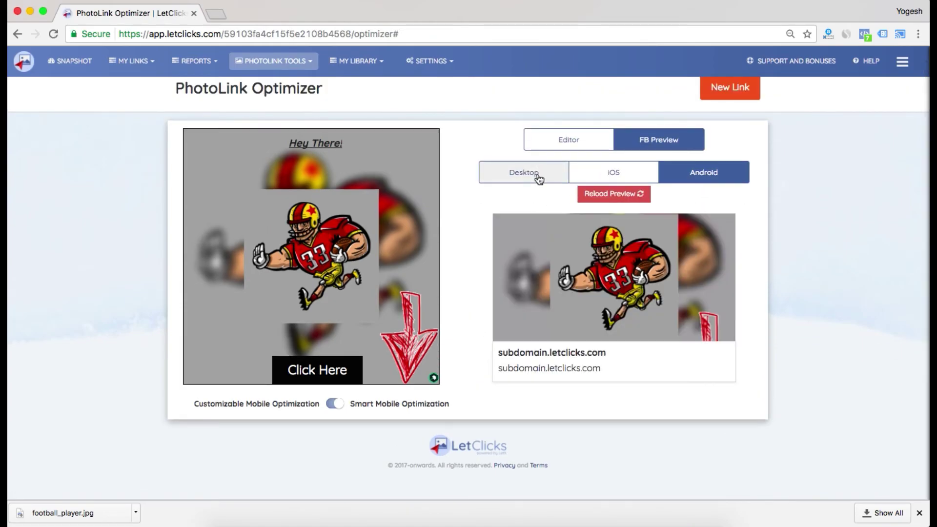
- Check the Facebook post in Desktop, iOS, Android, then Desktop layouts, and return to the Editor
{"action": "left_click", "coordinate": [537, 172]}
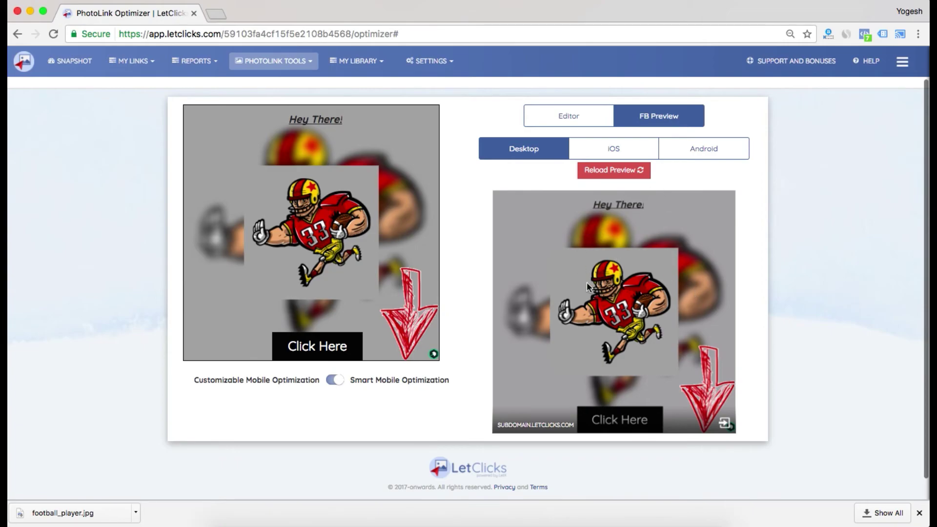
{"action": "left_click", "coordinate": [608, 153]}
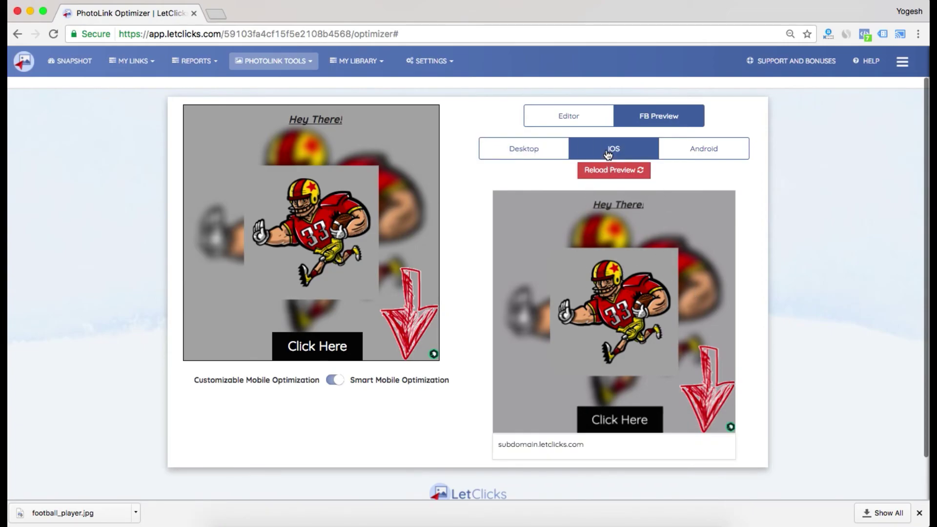
{"action": "left_click", "coordinate": [710, 147]}
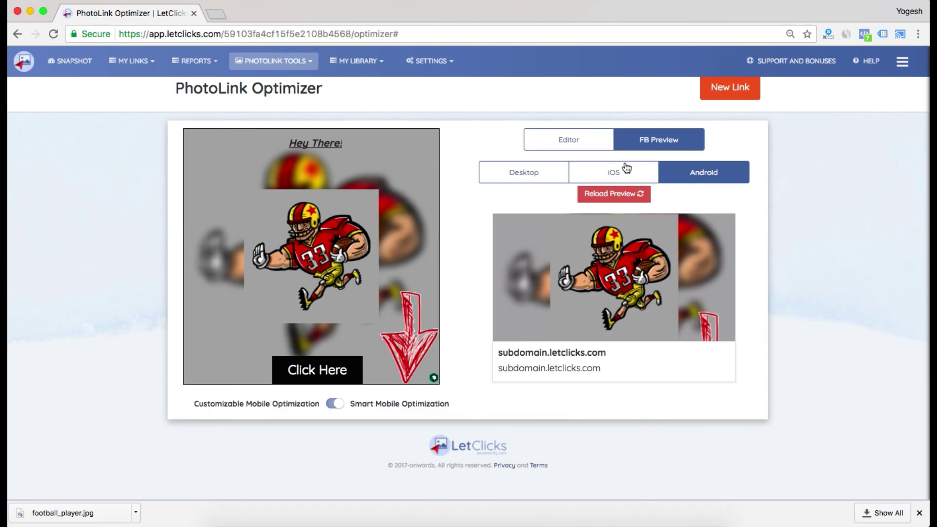
{"action": "left_click", "coordinate": [554, 178]}
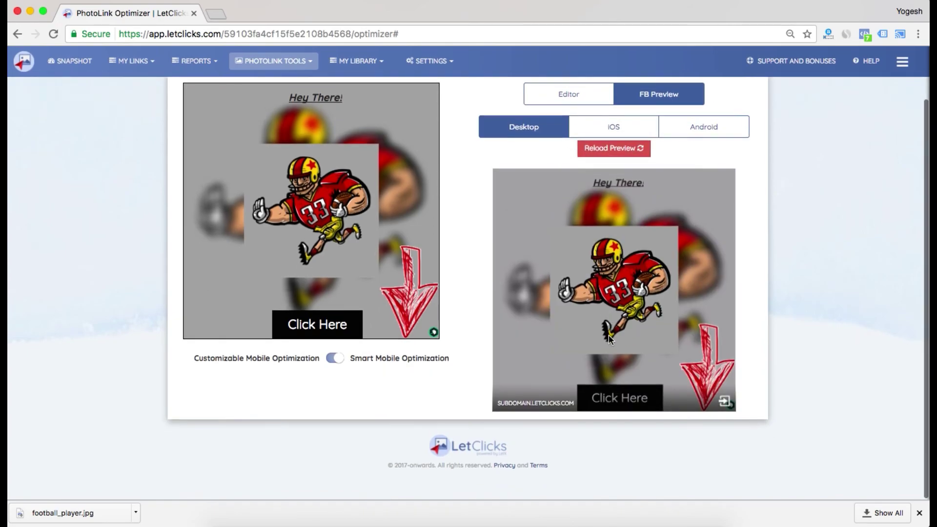
{"action": "scroll", "coordinate": [608, 337], "scroll_direction": "up", "scroll_amount": 2}
{"action": "left_click", "coordinate": [575, 153]}
{"action": "scroll", "coordinate": [582, 351], "scroll_direction": "down", "scroll_amount": 10}
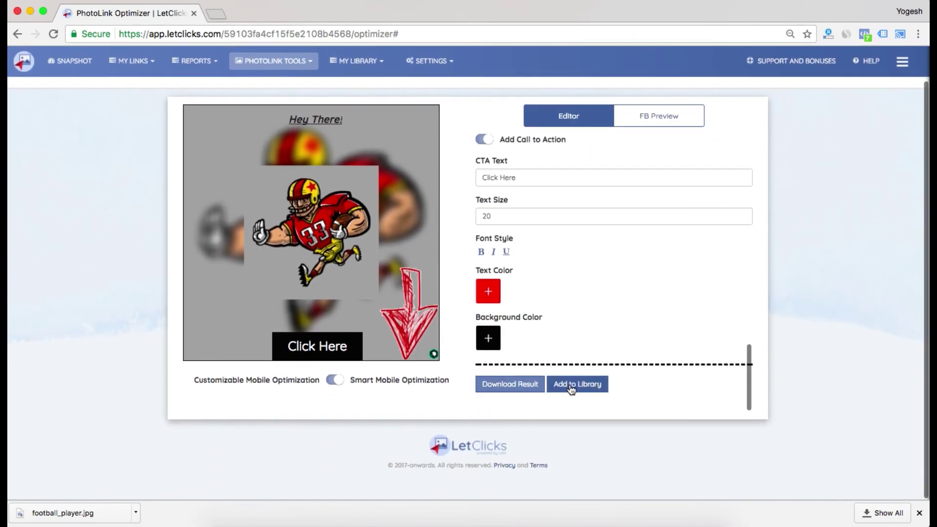
- Add the finished image with red arrow and black Click Here button to the library
{"action": "left_click", "coordinate": [577, 384]}
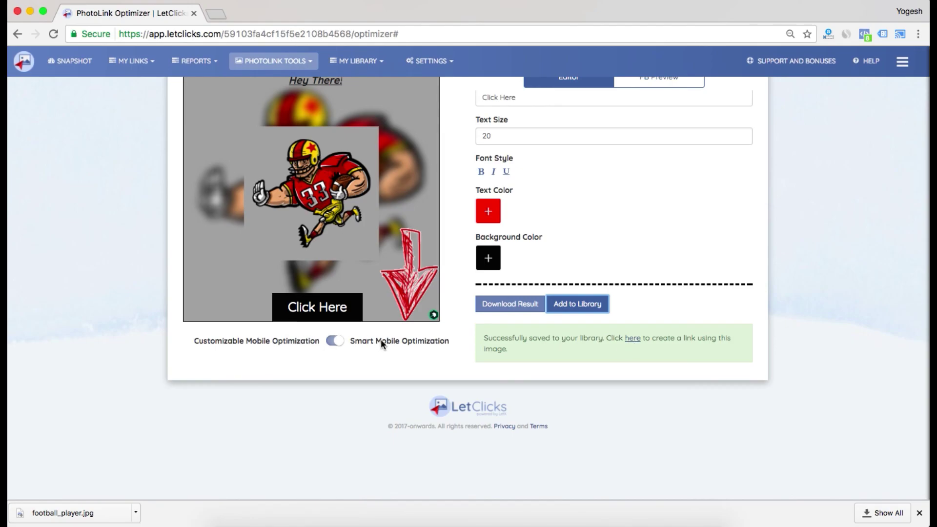
{"action": "scroll", "coordinate": [596, 206], "scroll_direction": "up", "scroll_amount": 15}
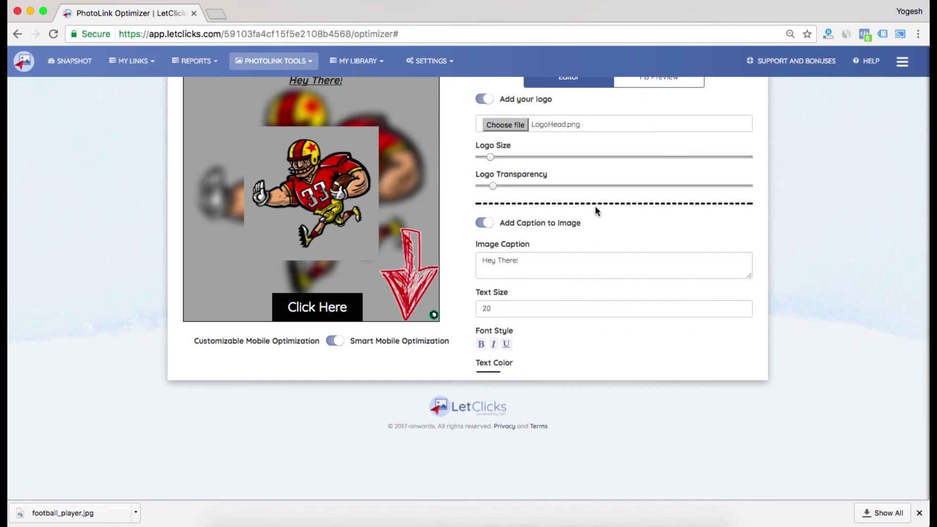
{"action": "scroll", "coordinate": [595, 206], "scroll_direction": "up", "scroll_amount": 5}
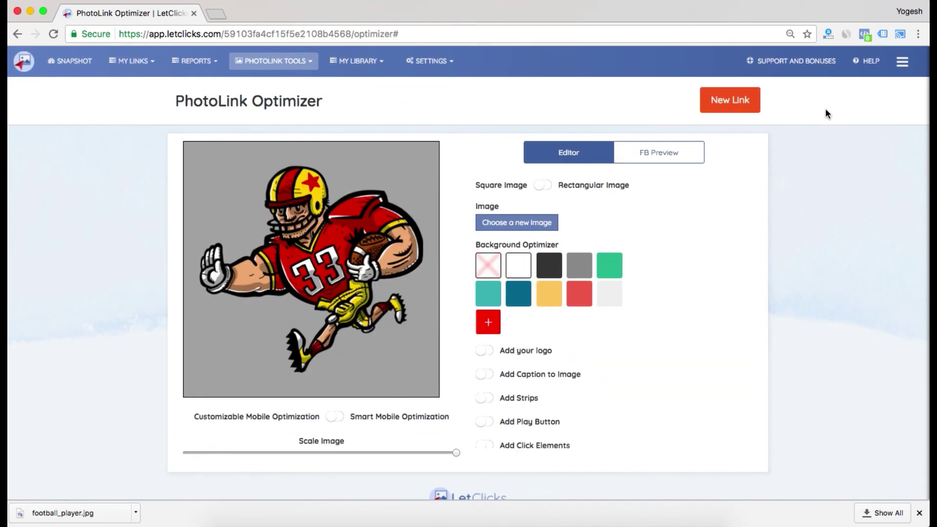